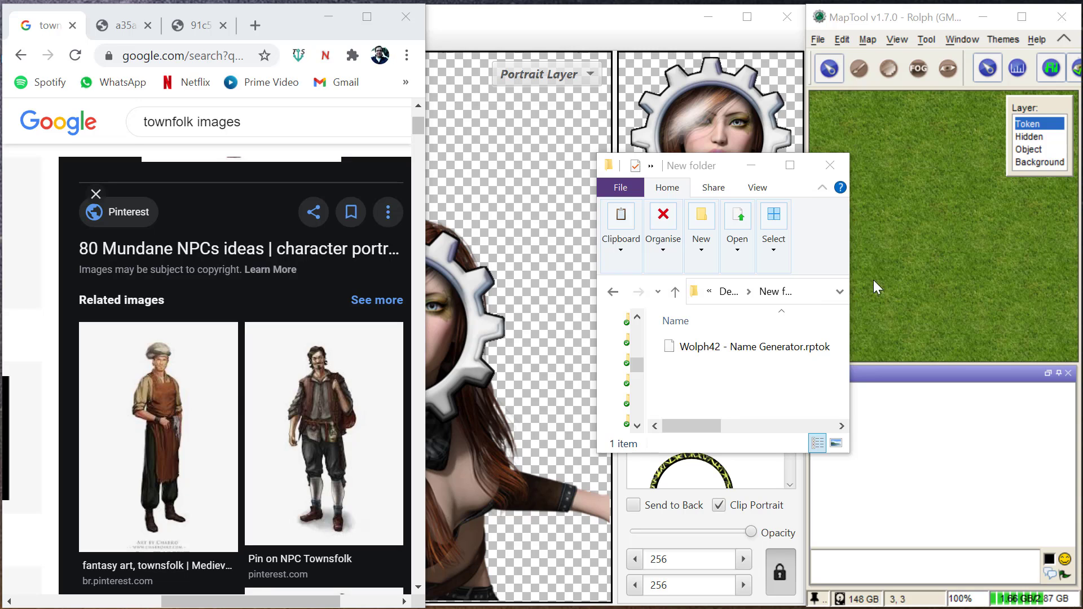
# - Place the Wolph42 - Name Generator.rptok token on the grass map and minimize the file window
pyautogui.click(733, 346)
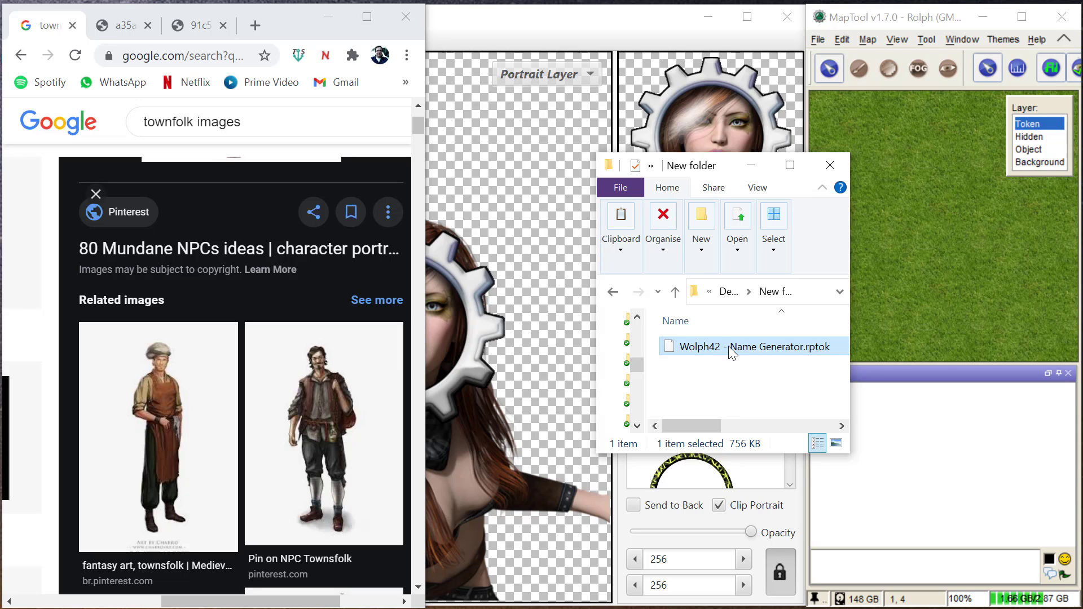
pyautogui.moveTo(729, 346); pyautogui.dragTo(927, 232)
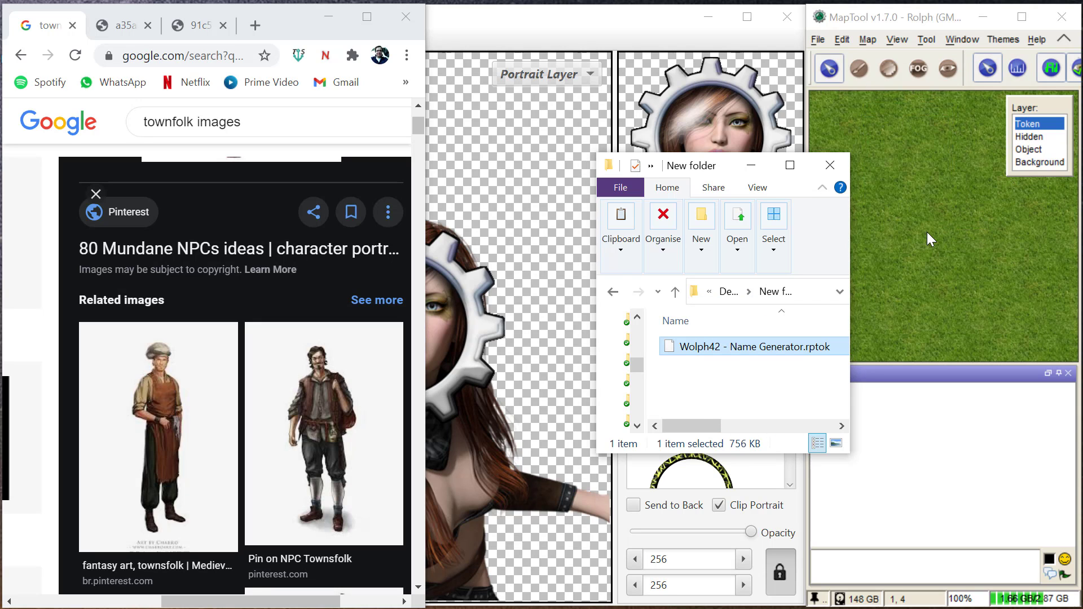
pyautogui.click(926, 299)
pyautogui.click(750, 165)
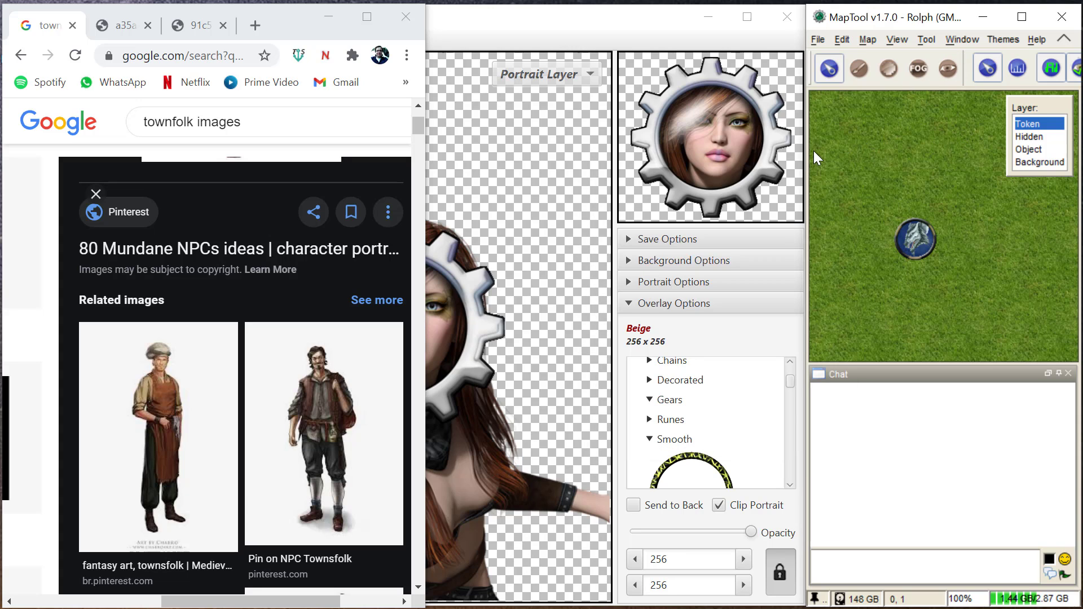
# - Widen the MapTool window and run the onCampaignLoad macro of the name generator token
pyautogui.moveTo(808, 151); pyautogui.dragTo(362, 155)
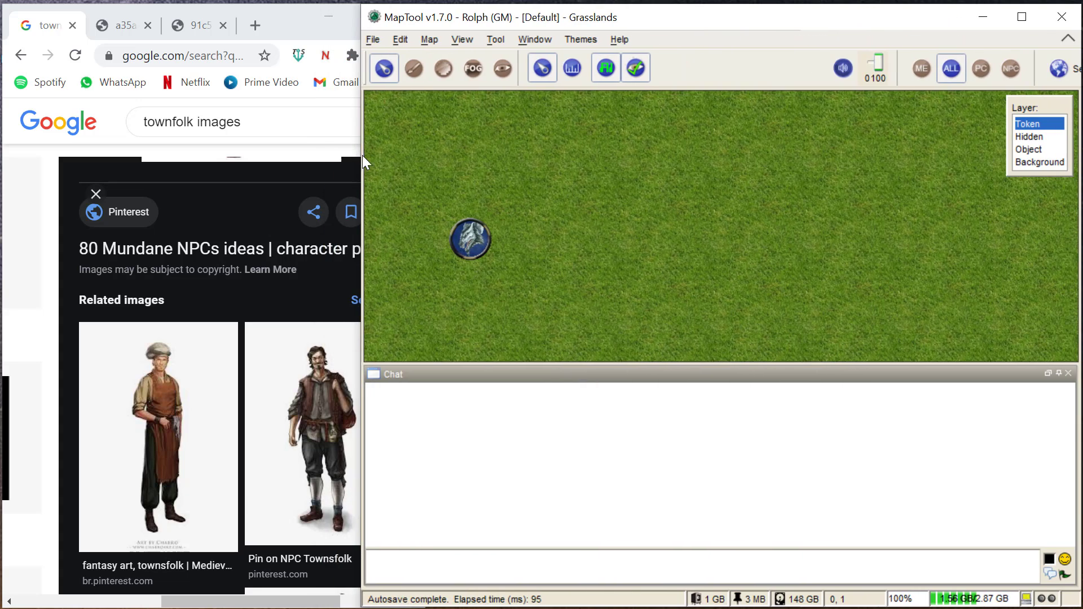
pyautogui.moveTo(472, 240); pyautogui.dragTo(766, 156)
pyautogui.click(542, 41)
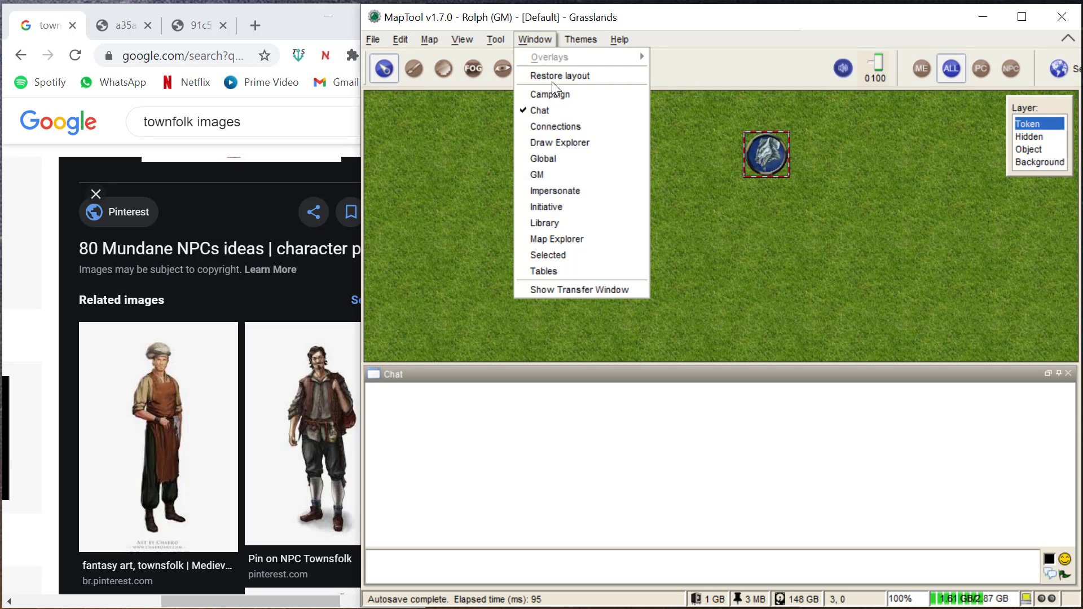
pyautogui.click(557, 255)
pyautogui.scroll(-15, 487, 244)
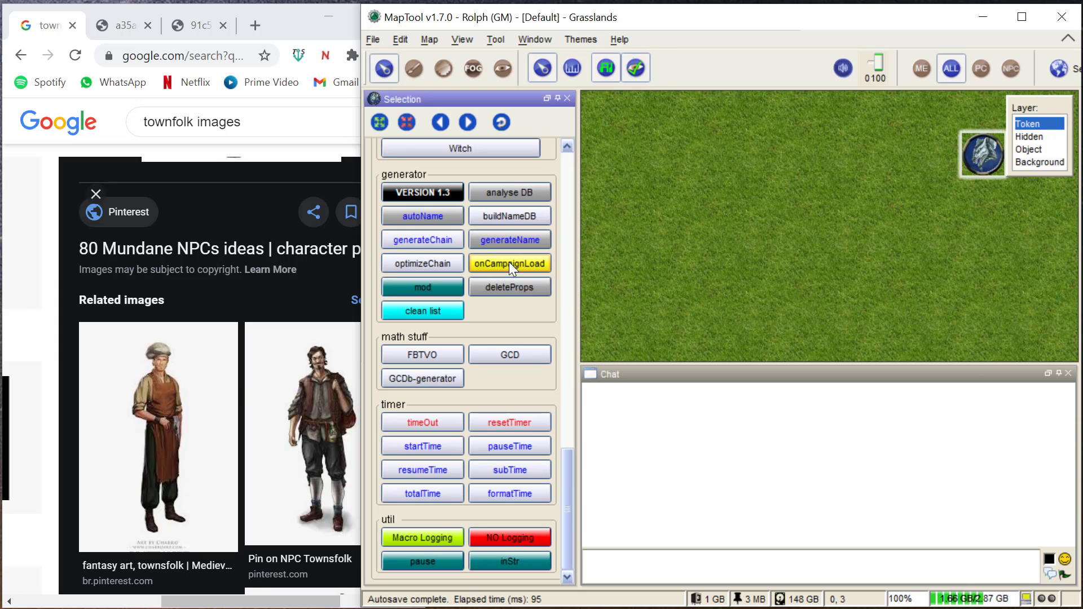
pyautogui.click(509, 263)
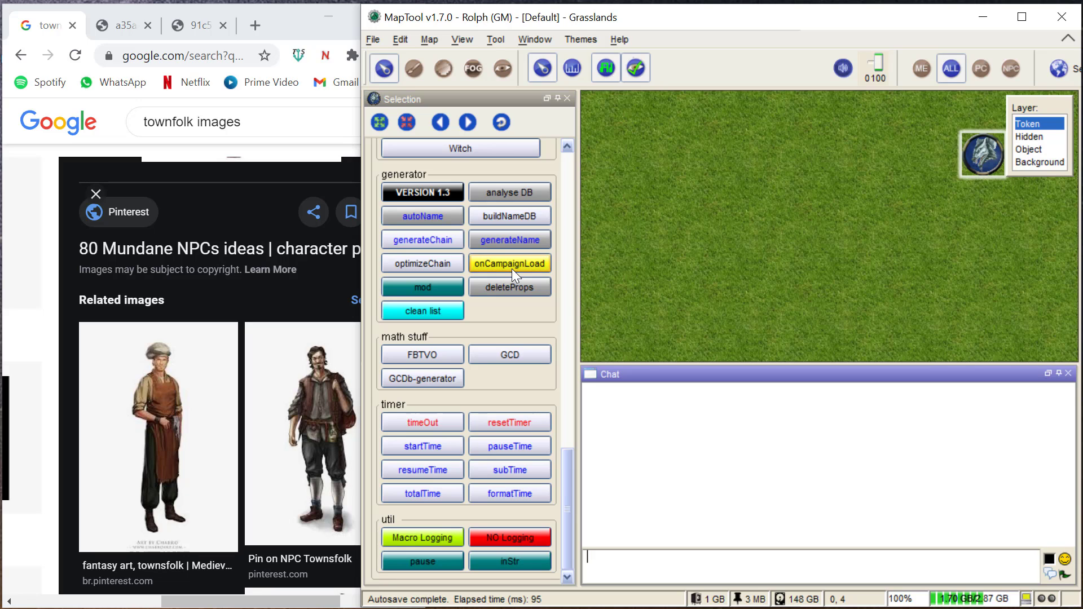
# - Copy the Generate Name, Victorian Female and Victorian Male macros to the campaign macros, and close the token's macro list
pyautogui.scroll(15, 494, 263)
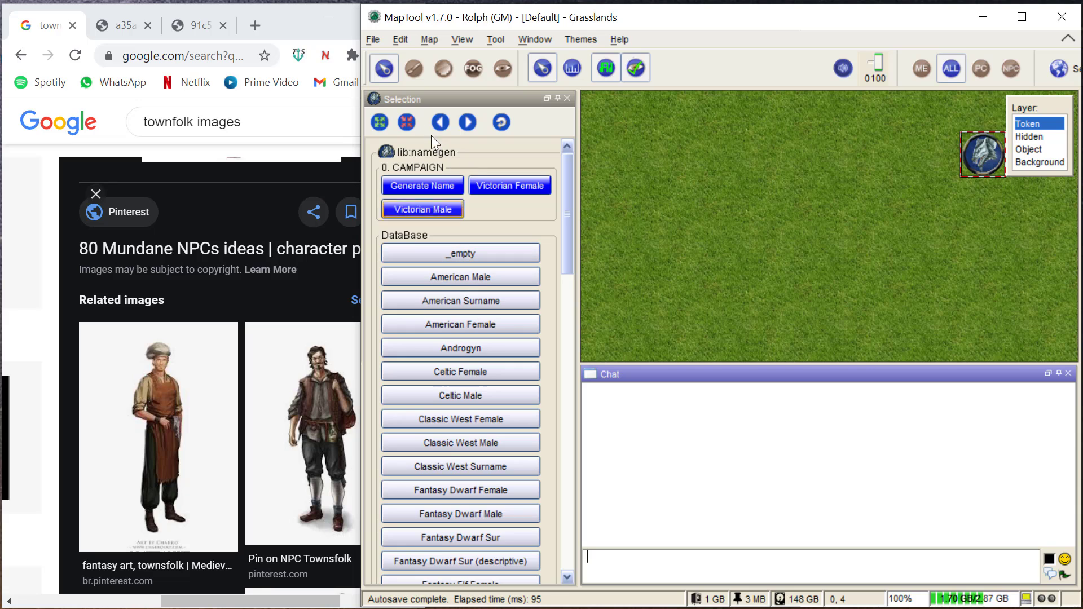
pyautogui.click(547, 38)
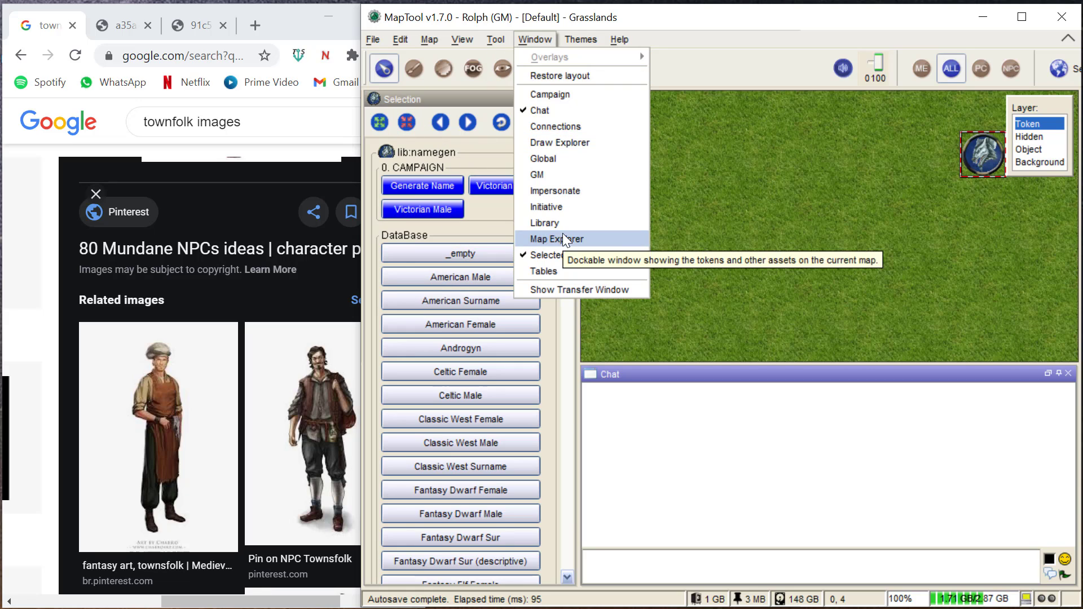
pyautogui.click(563, 95)
pyautogui.moveTo(438, 184); pyautogui.dragTo(621, 135)
pyautogui.moveTo(506, 189); pyautogui.dragTo(700, 139)
pyautogui.moveTo(439, 211); pyautogui.dragTo(779, 133)
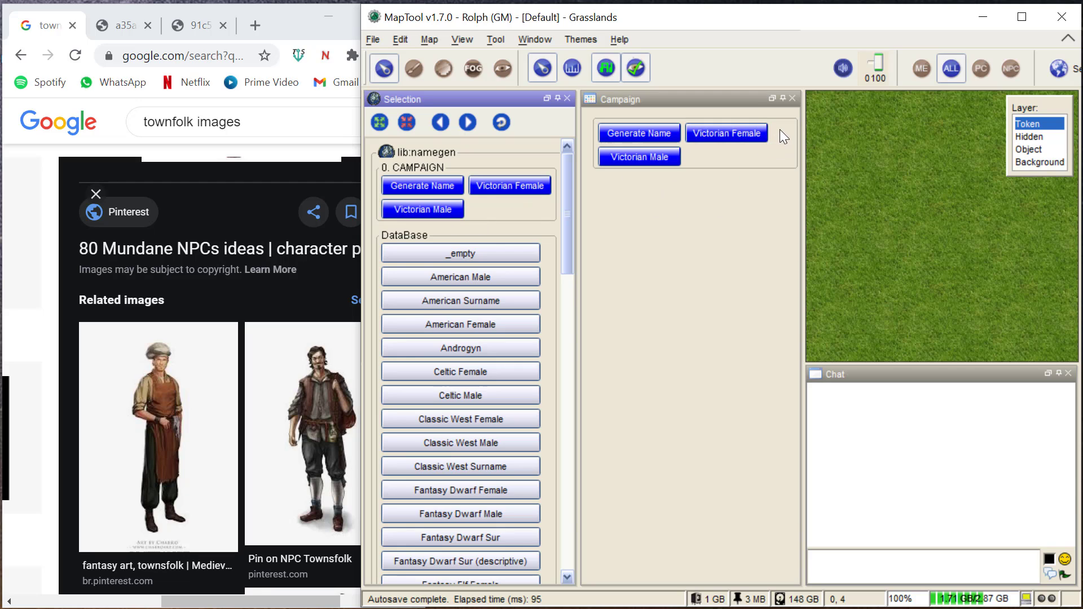
pyautogui.click(567, 98)
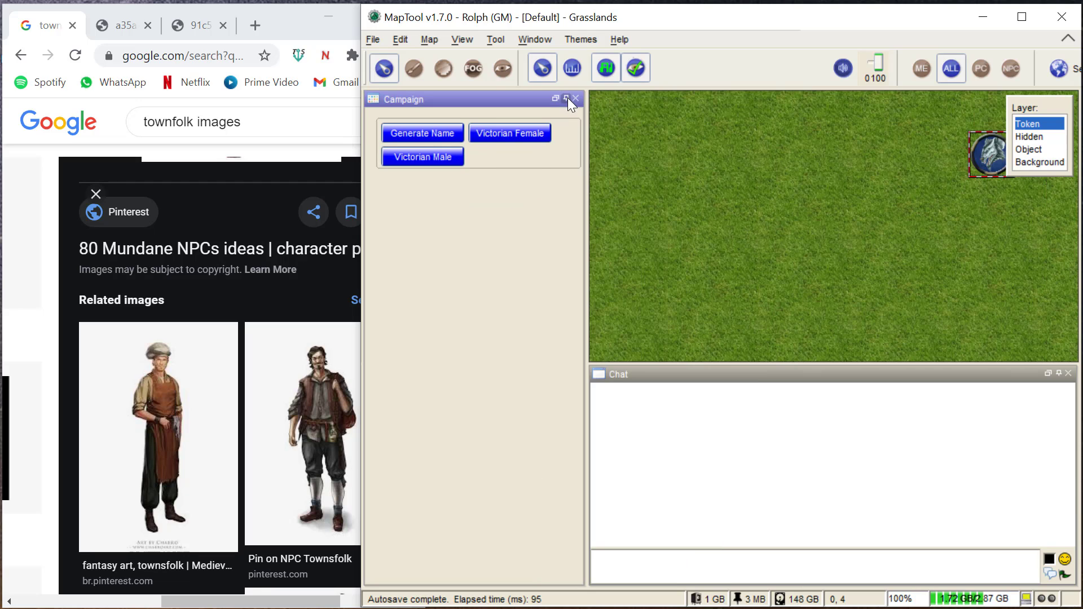
pyautogui.moveTo(798, 169); pyautogui.dragTo(562, 189)
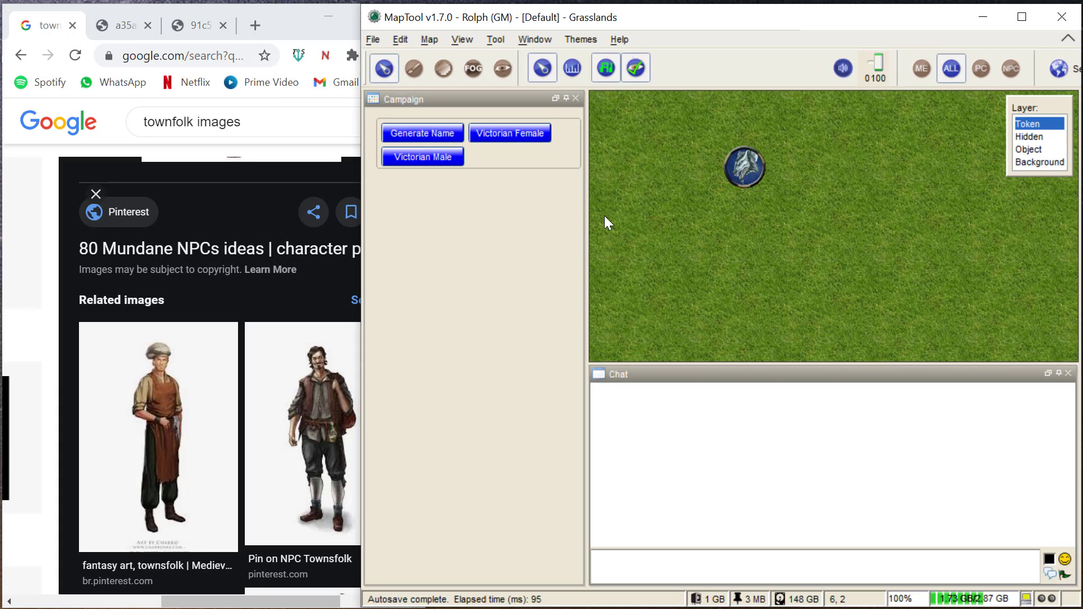
# - Generate 10 female names of type fantasy_dwarf with the Generate Name macro
pyautogui.click(429, 134)
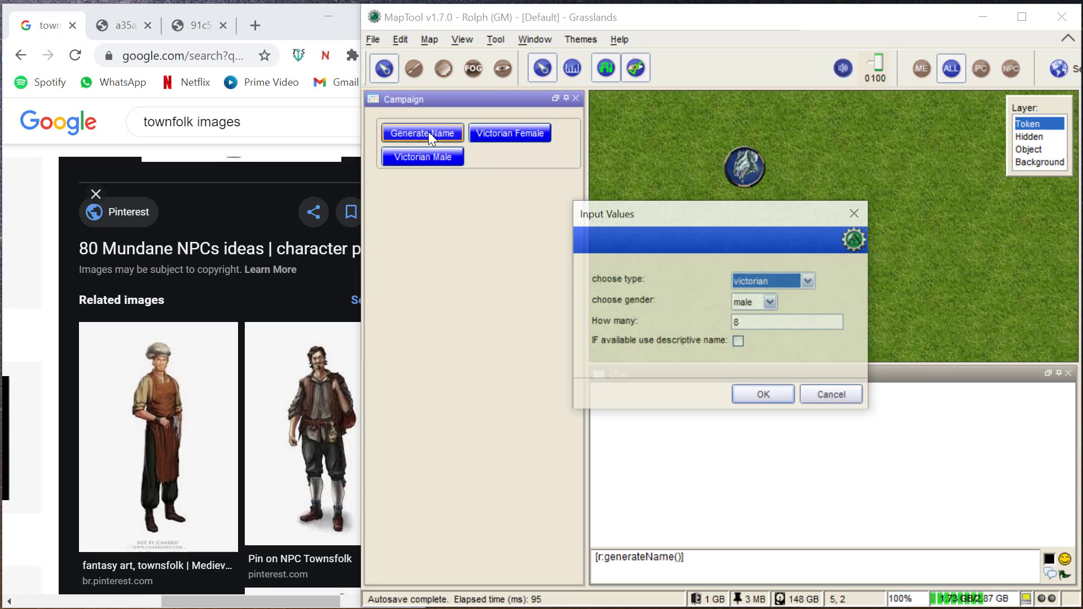
pyautogui.click(800, 284)
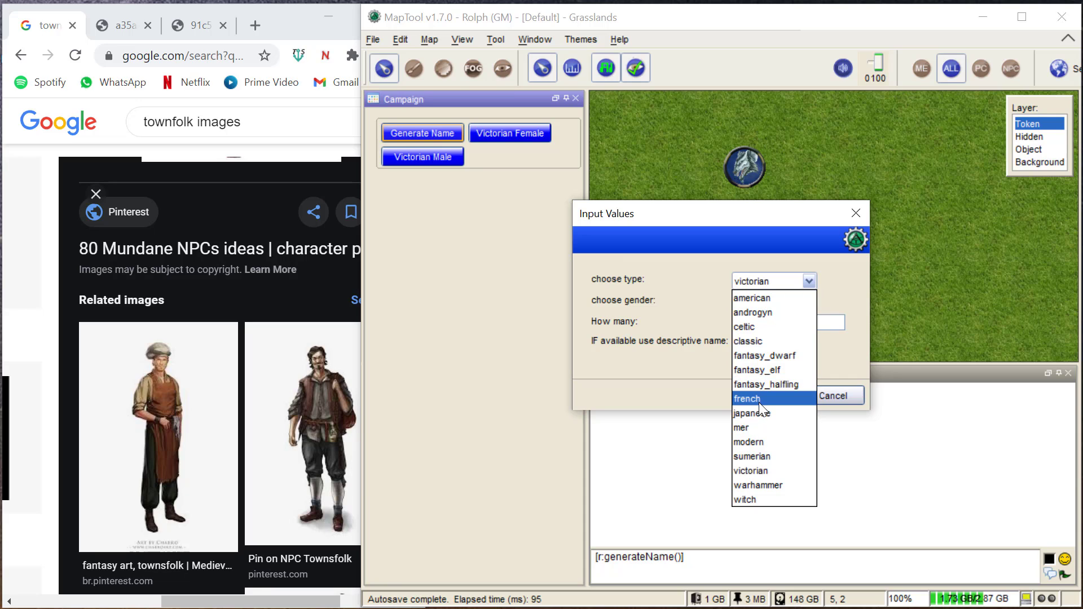
pyautogui.click(770, 357)
pyautogui.click(771, 303)
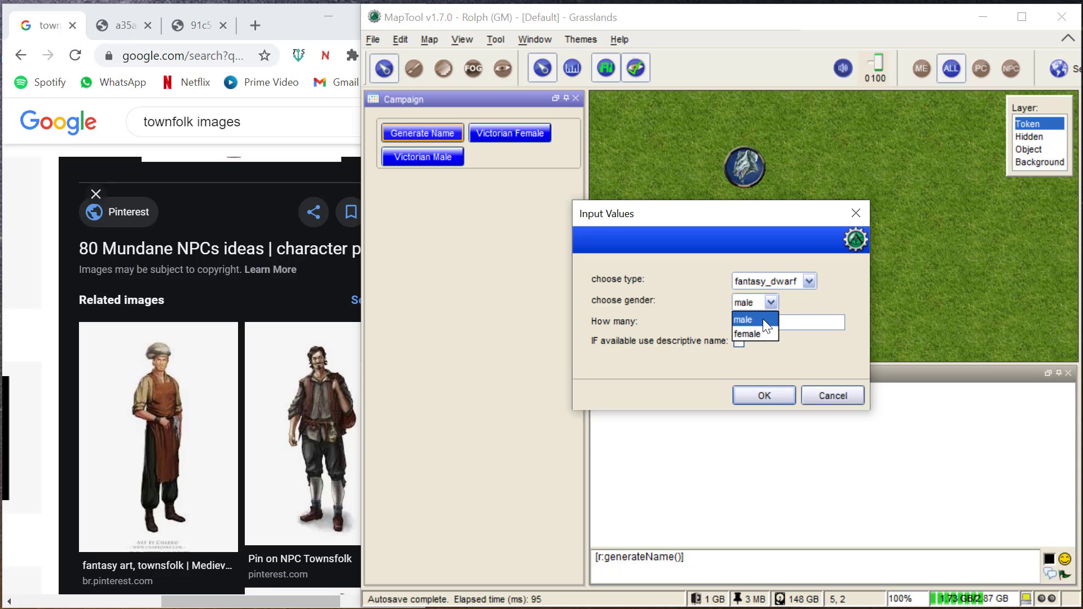
pyautogui.click(763, 330)
pyautogui.click(769, 322)
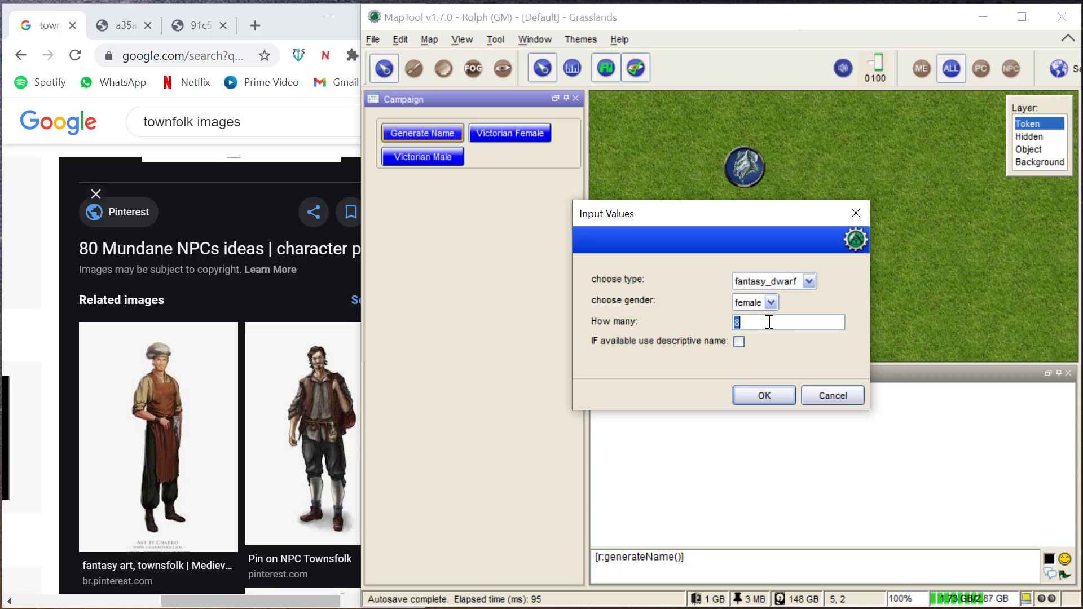
pyautogui.write('10')
pyautogui.click(767, 395)
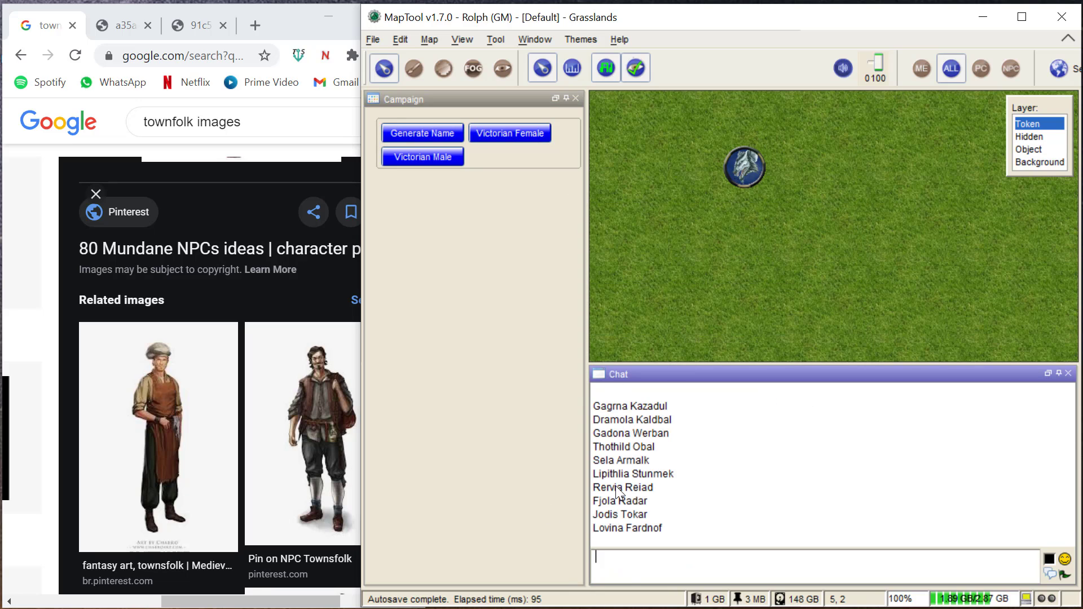
# - Generate female names of type fantasy_elf with the Generate Name macro
pyautogui.click(422, 131)
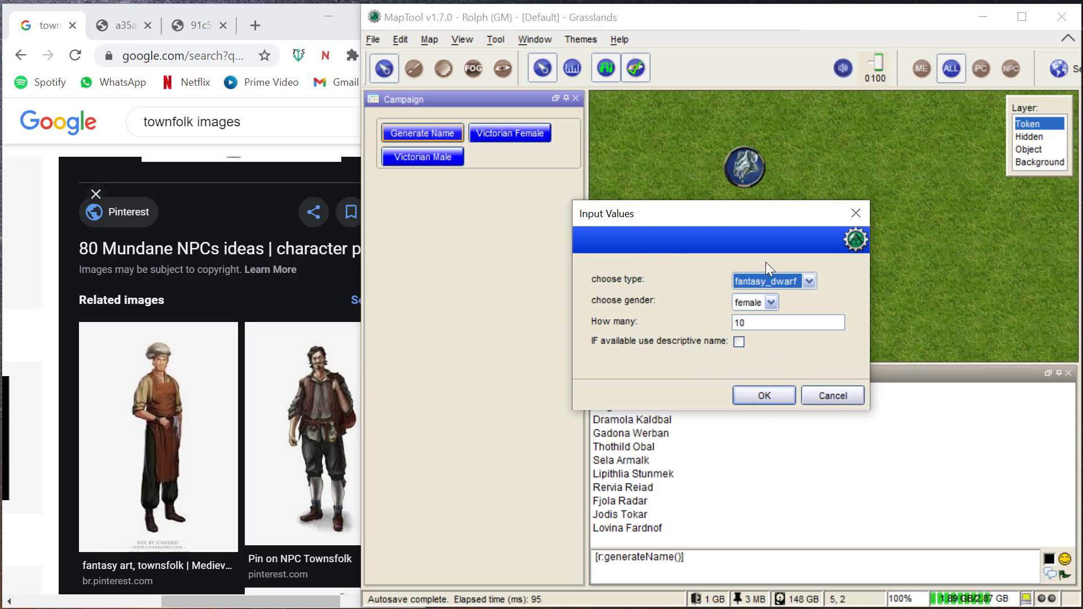
pyautogui.click(771, 281)
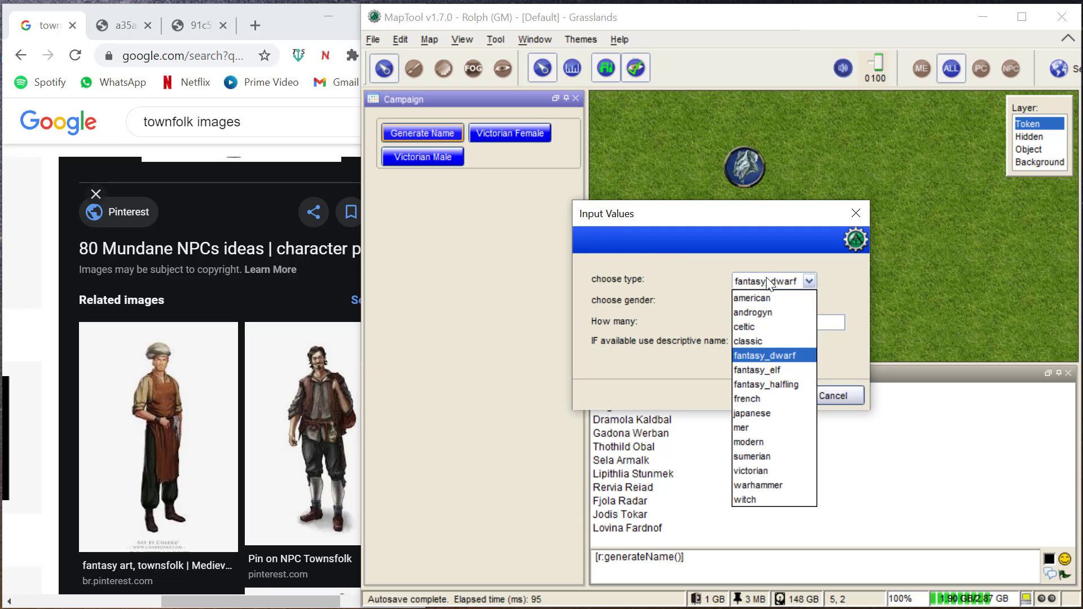
pyautogui.click(779, 372)
pyautogui.click(763, 395)
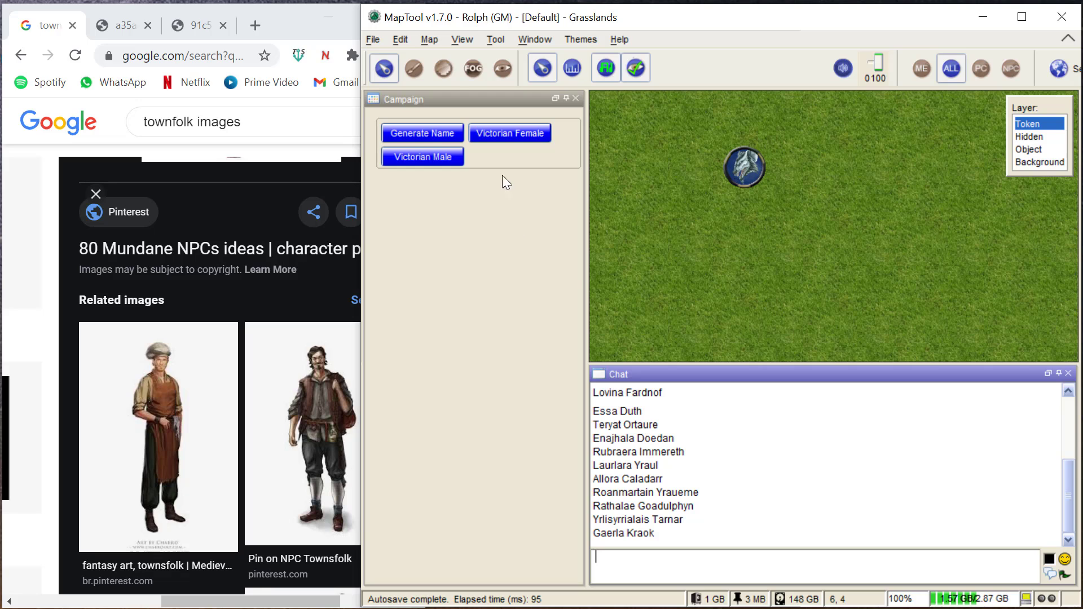
# - Generate female fantasy_elf names with the descriptive name option enabled, and clear the chat with /clr
pyautogui.click(425, 132)
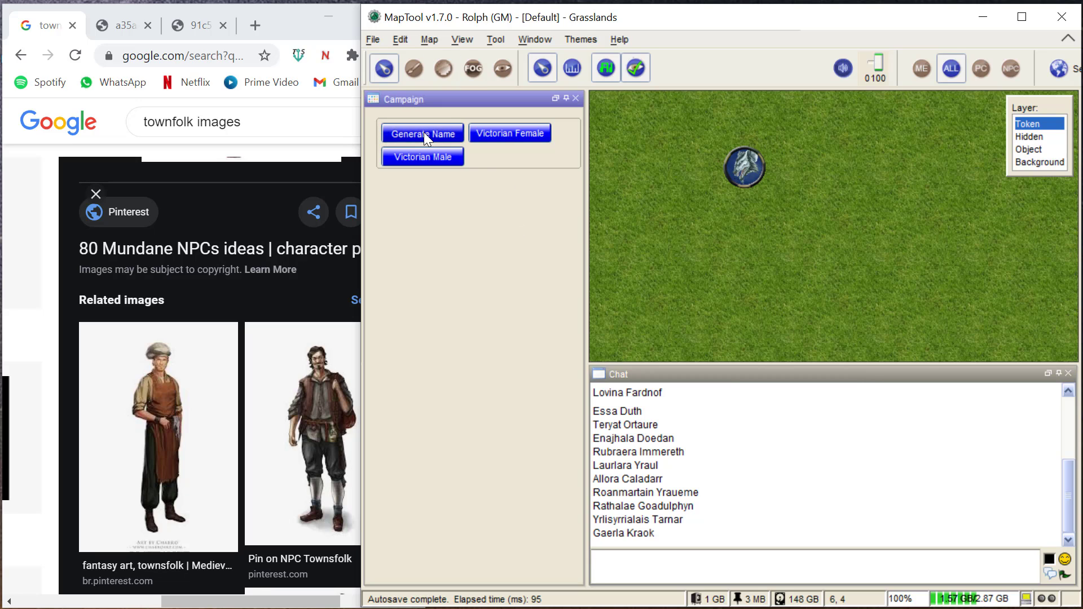
pyautogui.click(740, 339)
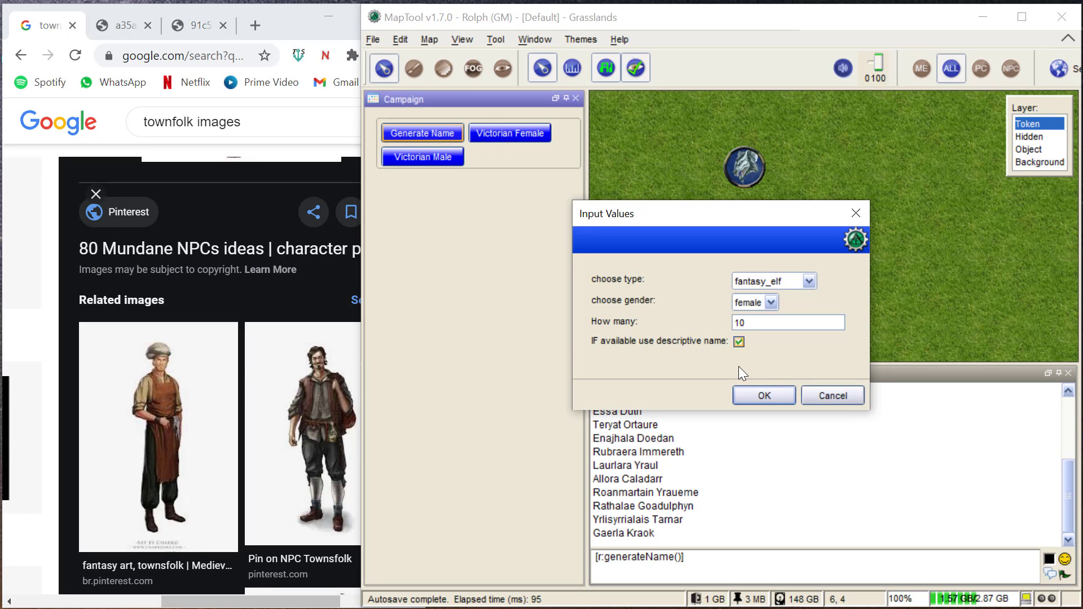
pyautogui.click(753, 395)
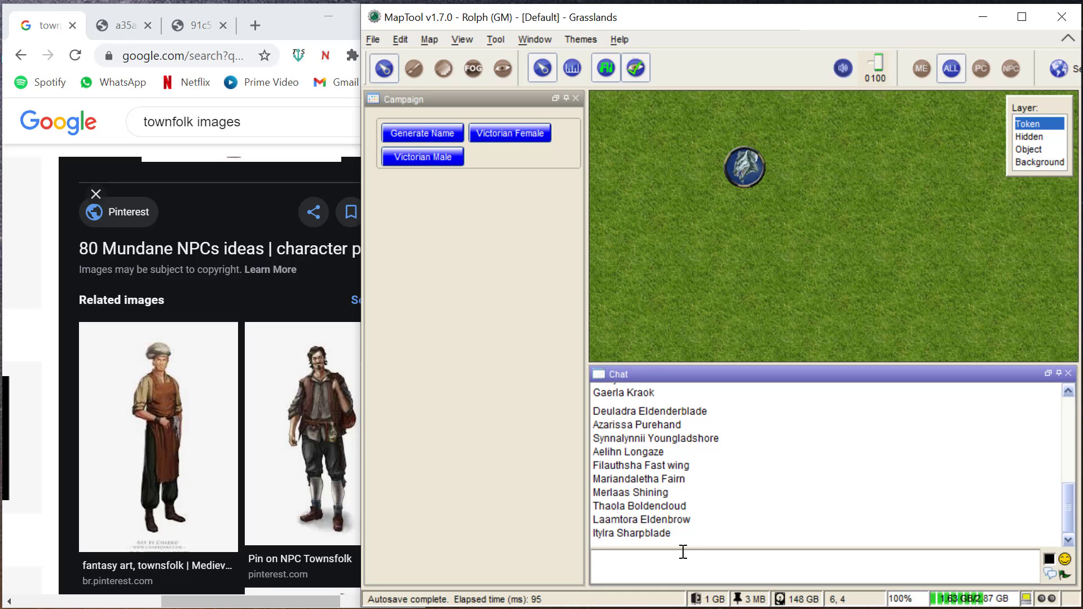
pyautogui.write('/clr')
pyautogui.press('Return')
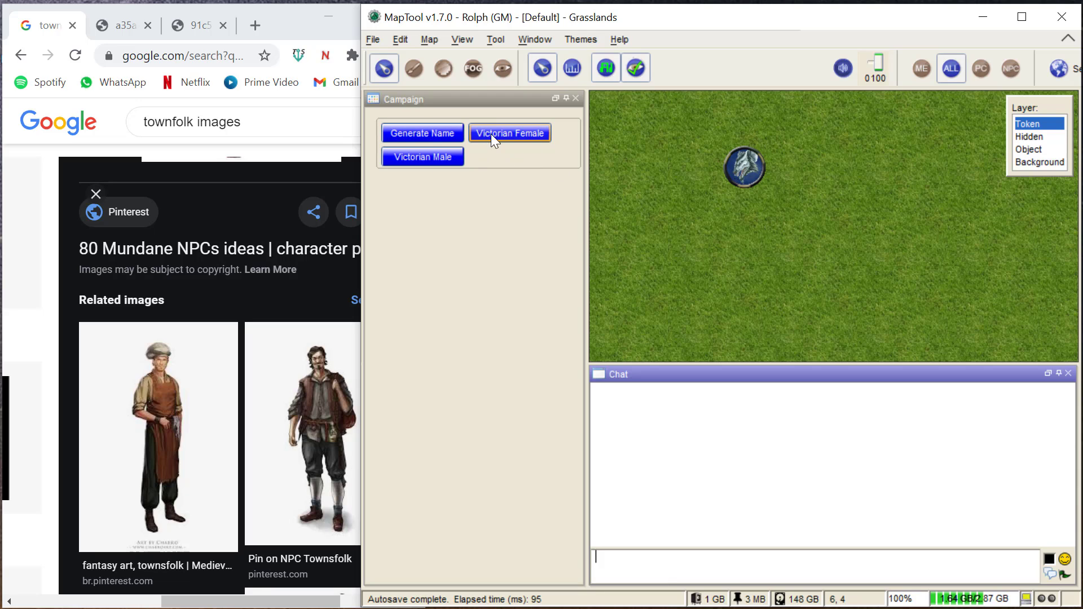
# - Examine the autoName call and its type and gender arguments in the Victorian Female macro, and close it without changes
pyautogui.rightClick(517, 133)
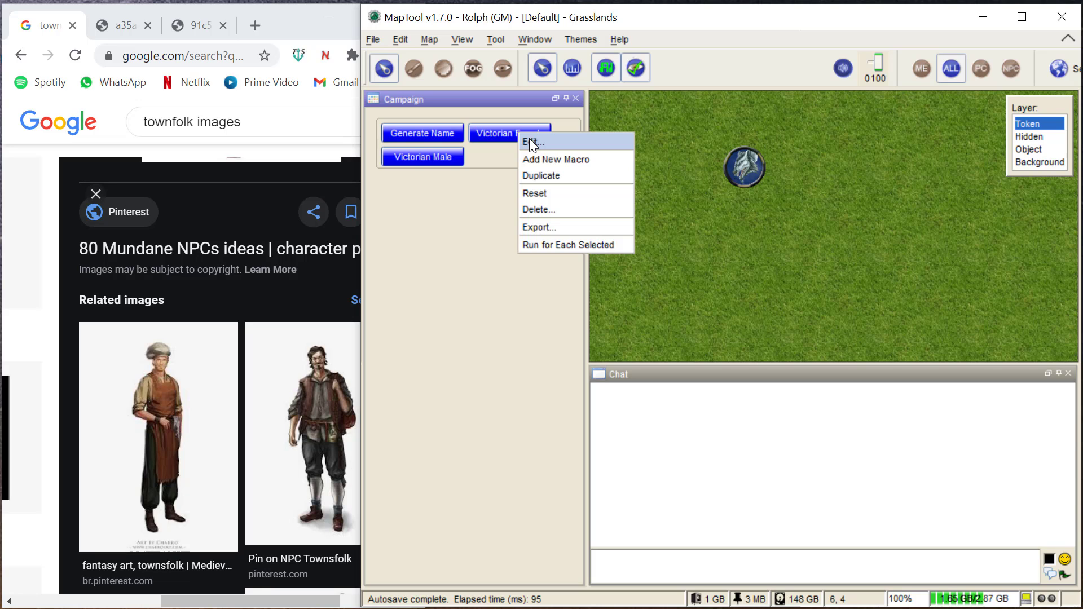
pyautogui.click(531, 141)
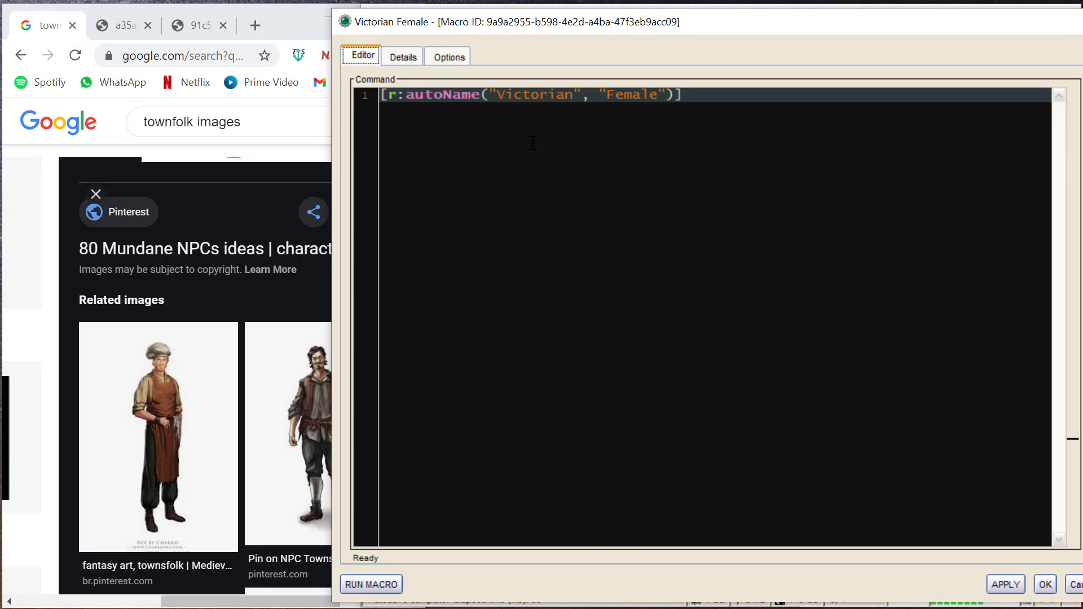
pyautogui.doubleClick(421, 94)
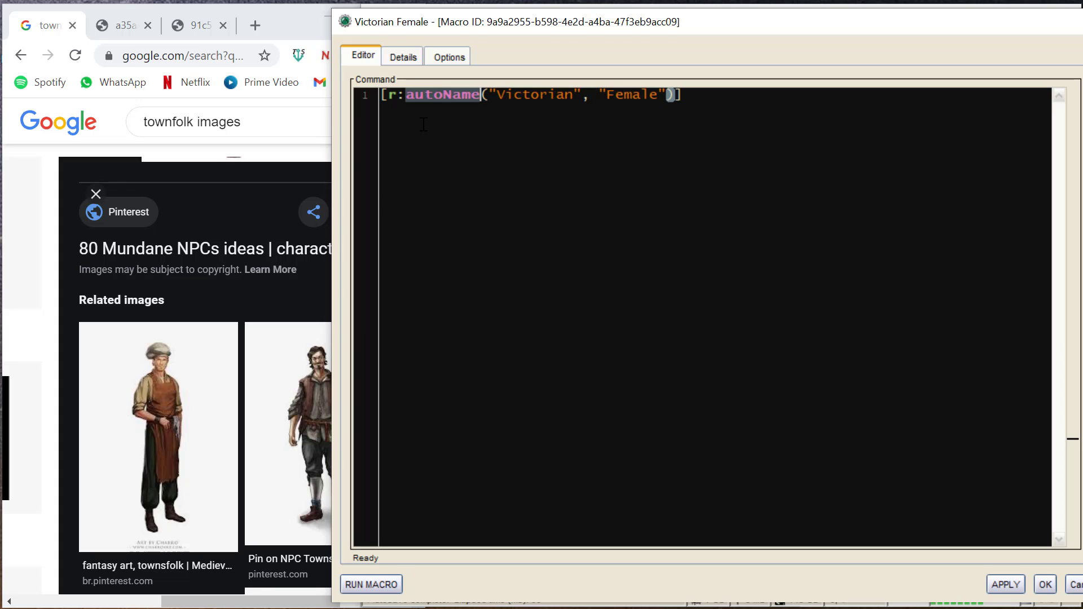
pyautogui.doubleClick(554, 94)
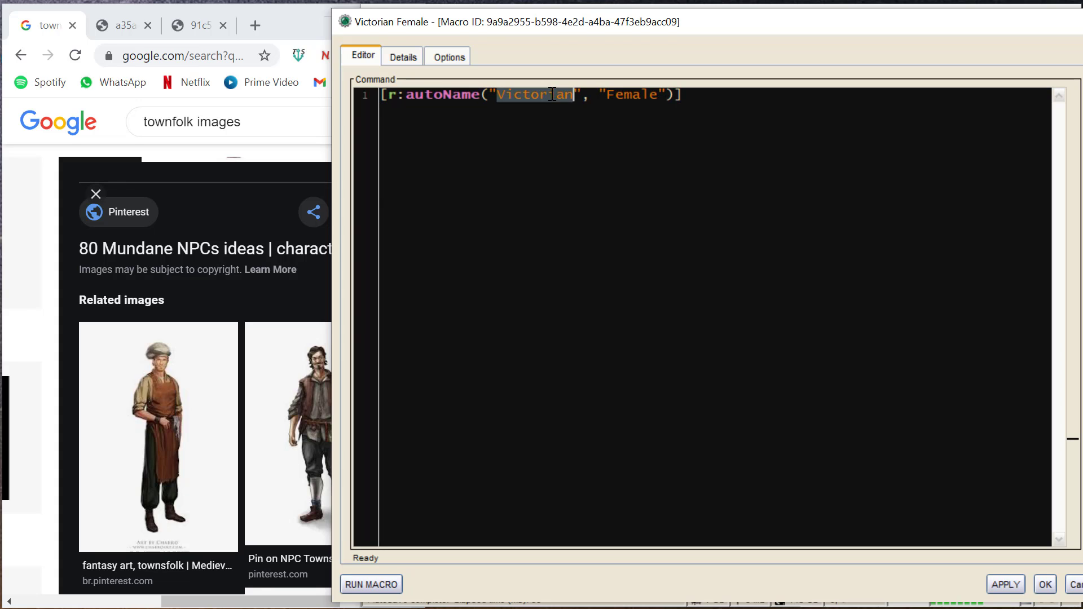
pyautogui.doubleClick(629, 94)
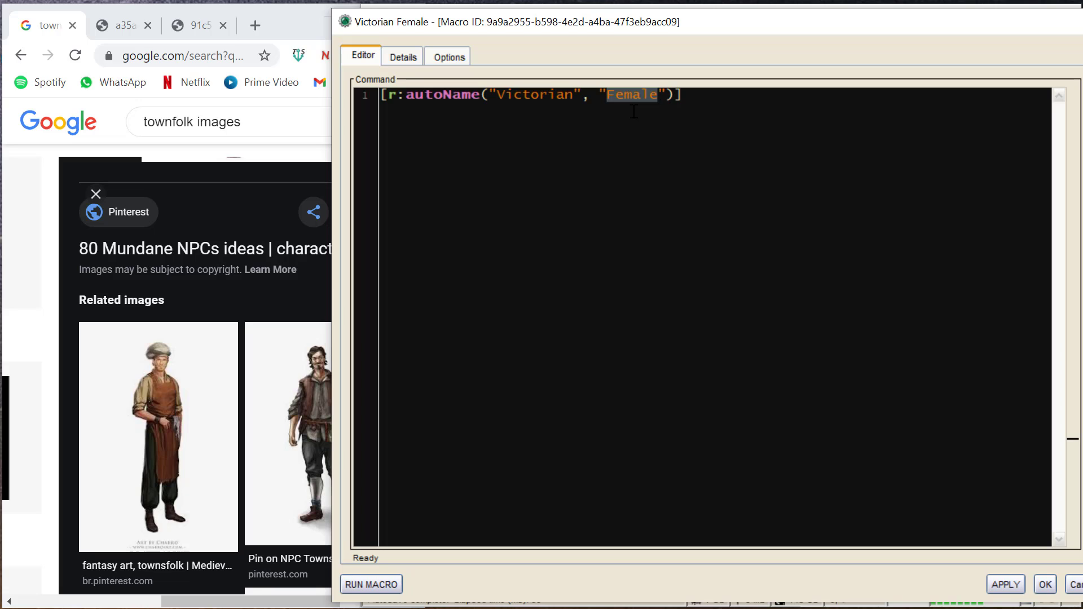
pyautogui.click(522, 95)
pyautogui.doubleClick(526, 94)
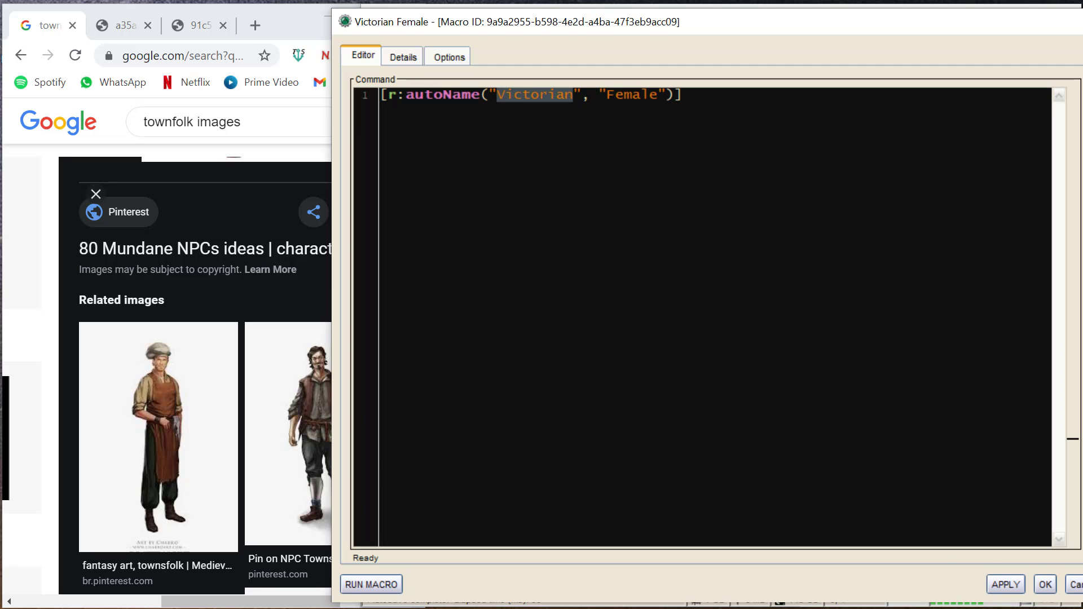
pyautogui.click(1075, 584)
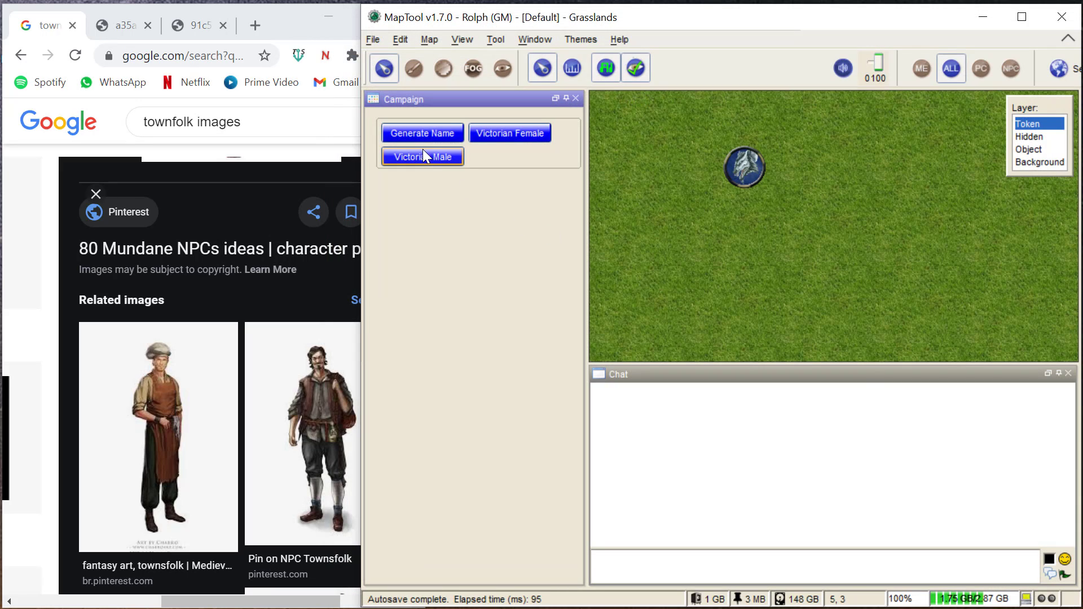
# - Review the name types offered by the Generate Name macro and cancel it
pyautogui.click(420, 131)
pyautogui.click(758, 283)
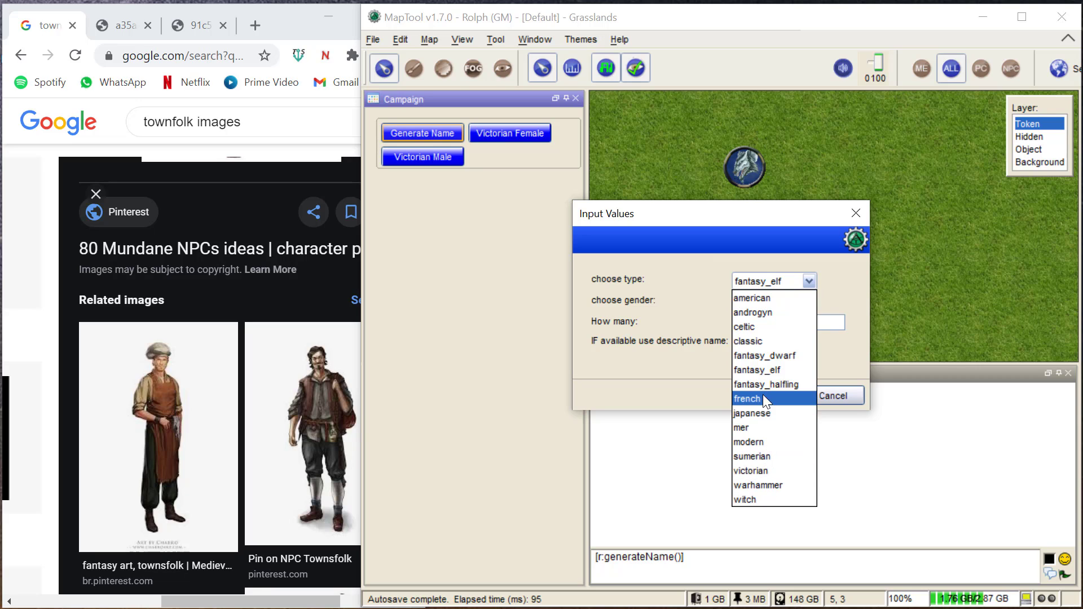
pyautogui.click(841, 364)
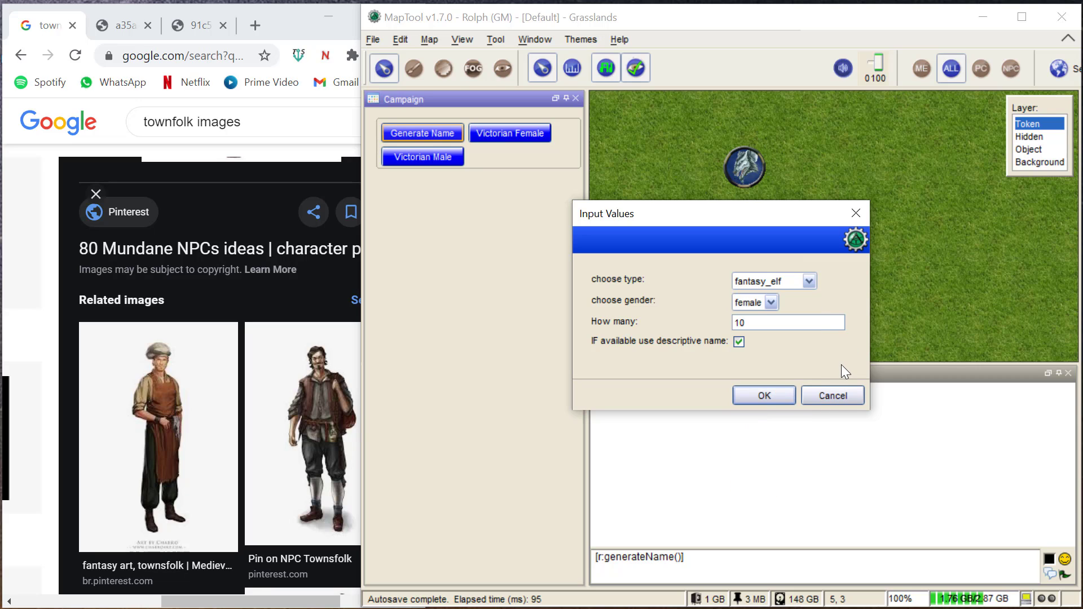
pyautogui.click(837, 395)
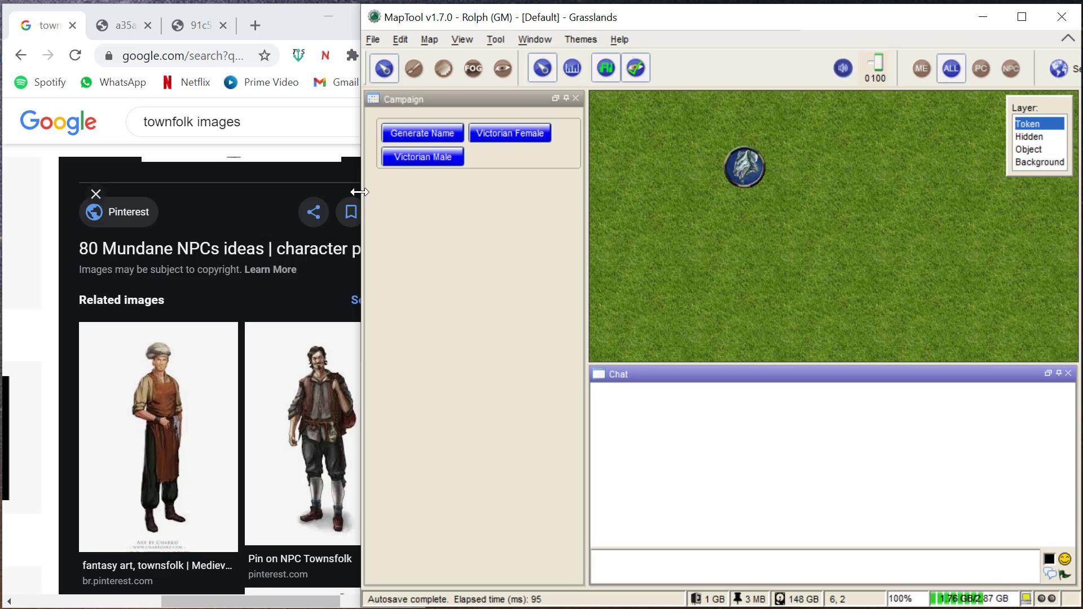
# - Narrow the MapTool window to uncover the portrait token editor behind it
pyautogui.moveTo(363, 188); pyautogui.dragTo(811, 183)
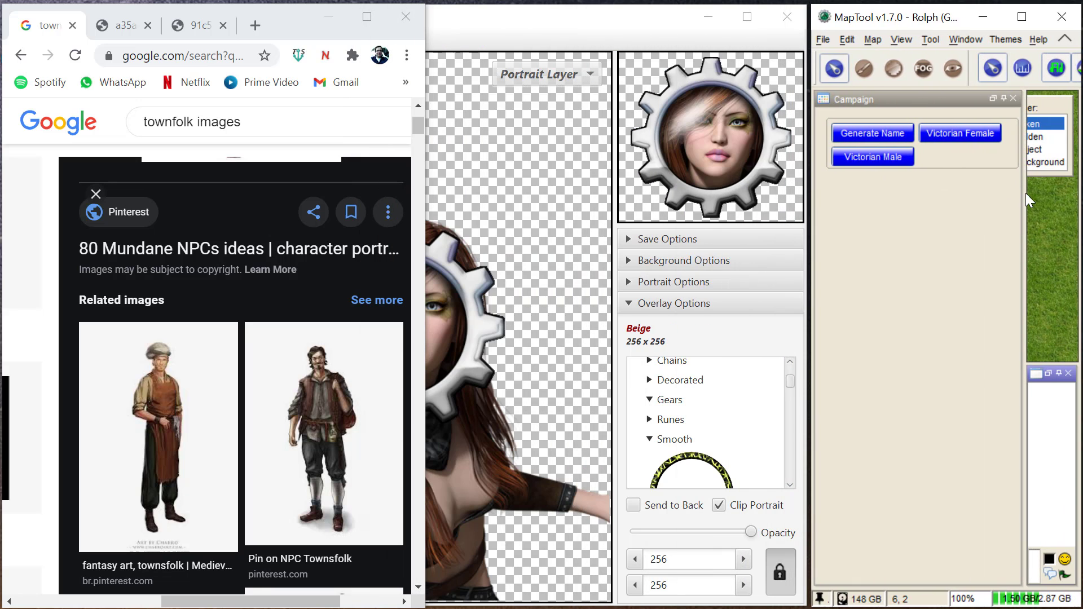
# - Narrow the Campaign panel in MapTool to uncover more of the map, and switch to the TokenTool window
pyautogui.moveTo(1023, 194); pyautogui.dragTo(924, 198)
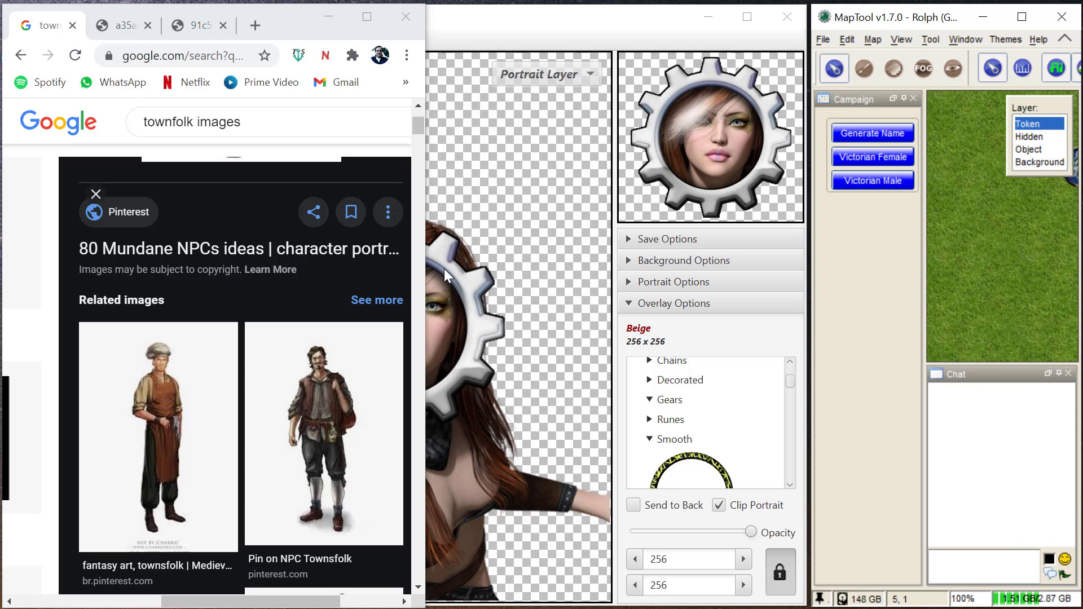
pyautogui.click(489, 38)
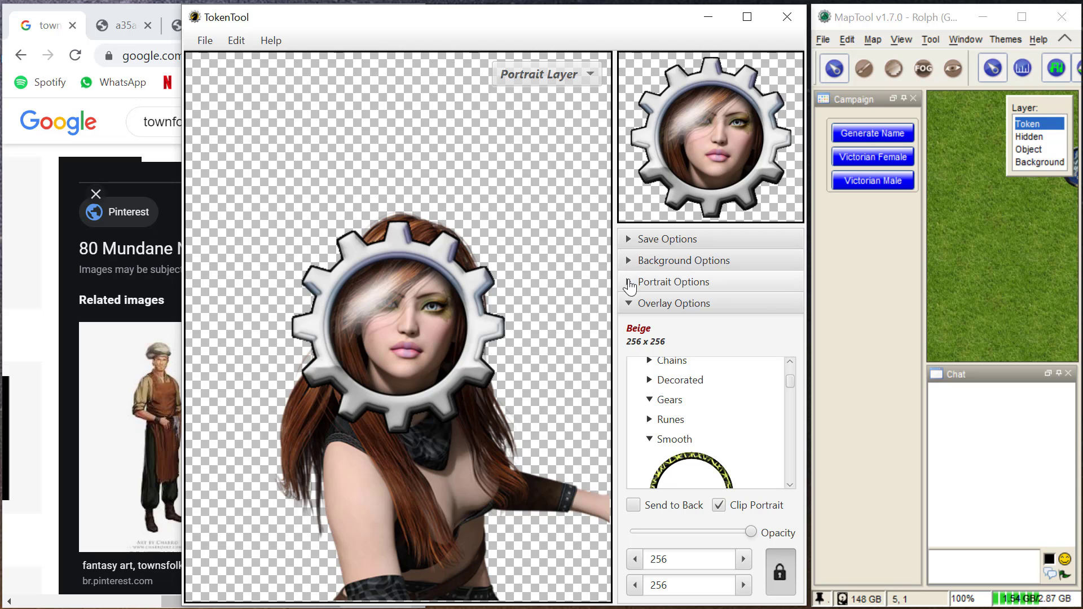
# - In the save options, enable Use File Numbering and Save Portrait on Drag & Drop
pyautogui.click(629, 244)
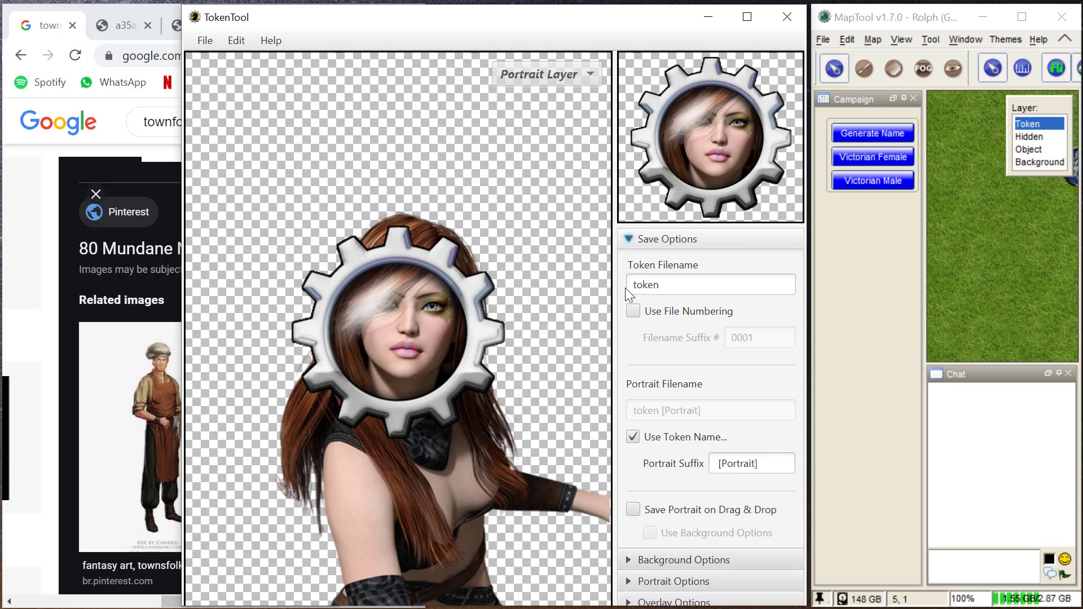
pyautogui.click(631, 311)
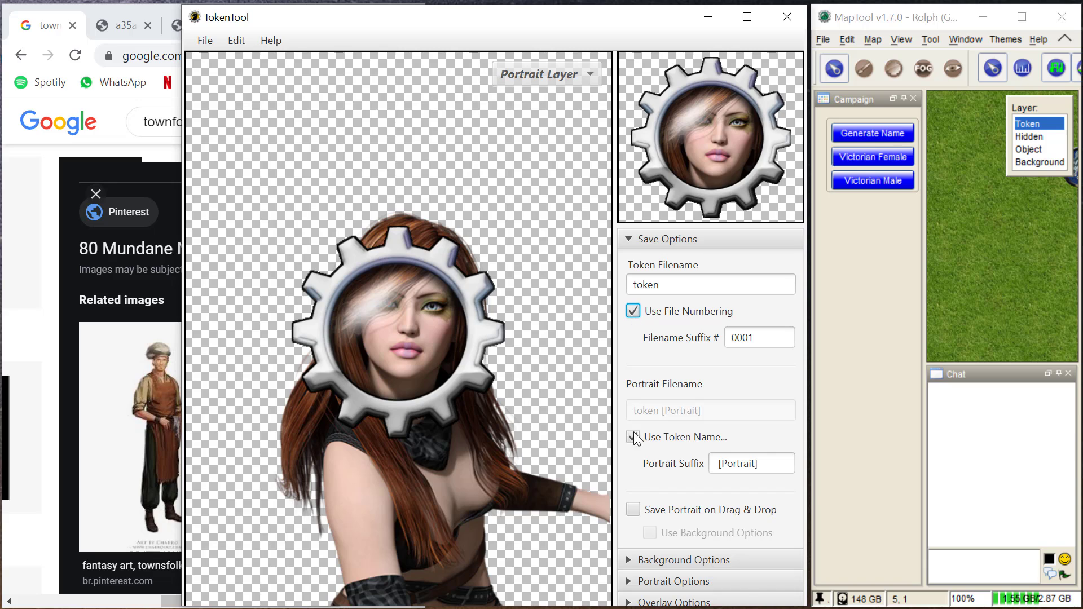
pyautogui.moveTo(760, 463); pyautogui.dragTo(703, 464)
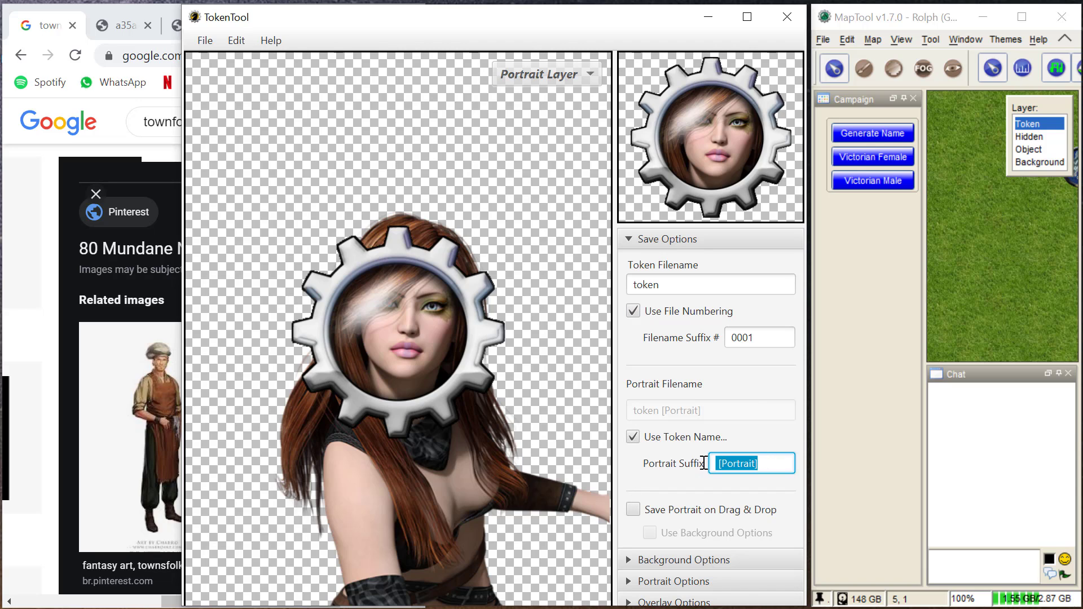
pyautogui.click(767, 460)
pyautogui.click(631, 510)
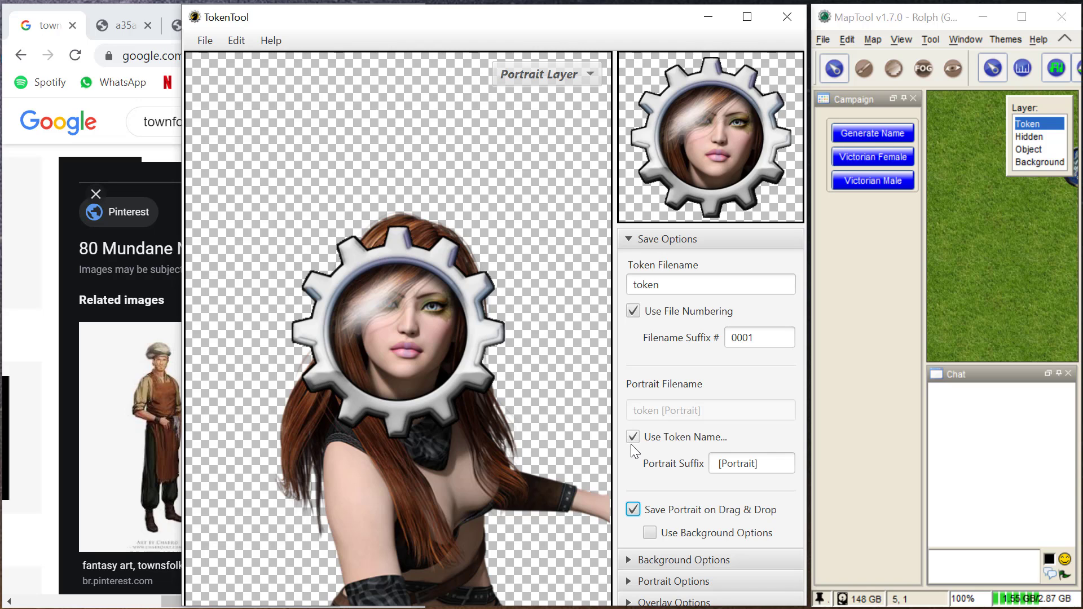
pyautogui.click(629, 239)
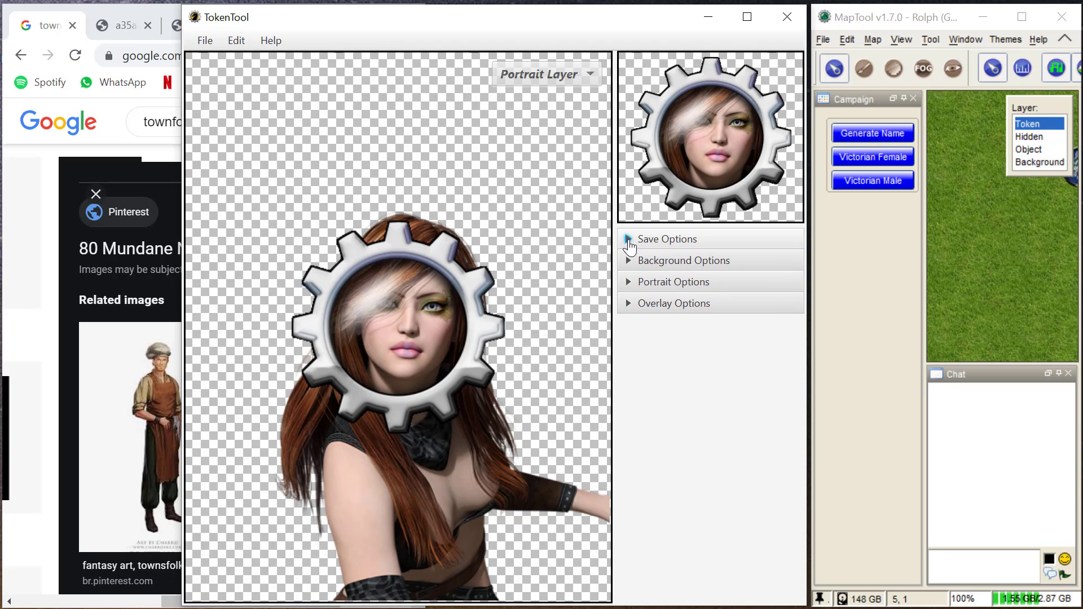
# - Replace the gear frame with the black Draco overlay from the Round, Decorated category
pyautogui.click(628, 307)
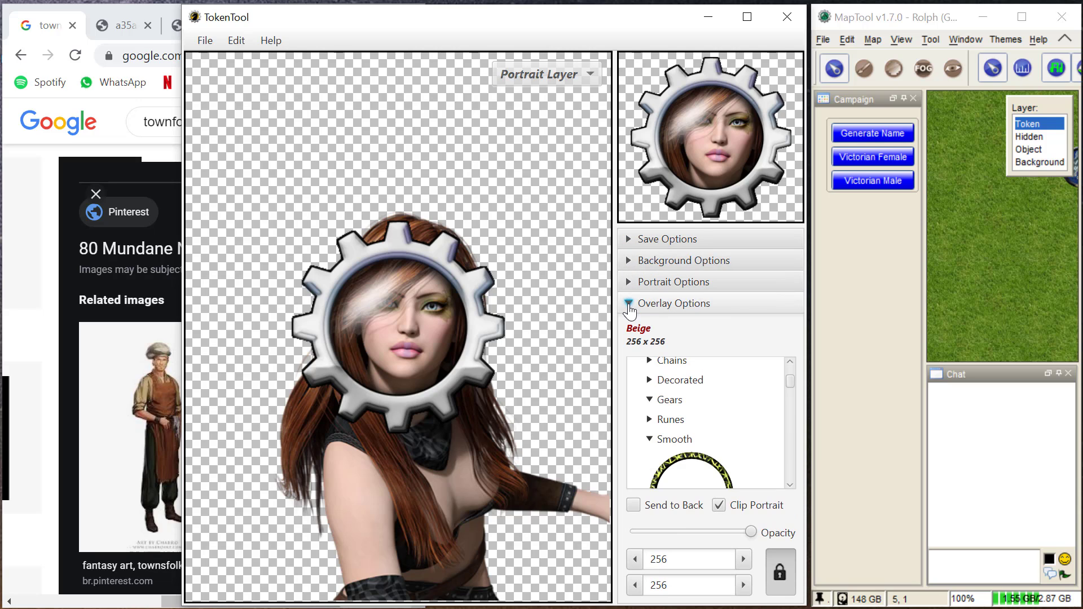
pyautogui.scroll(-3, 741, 393)
pyautogui.scroll(3, 744, 387)
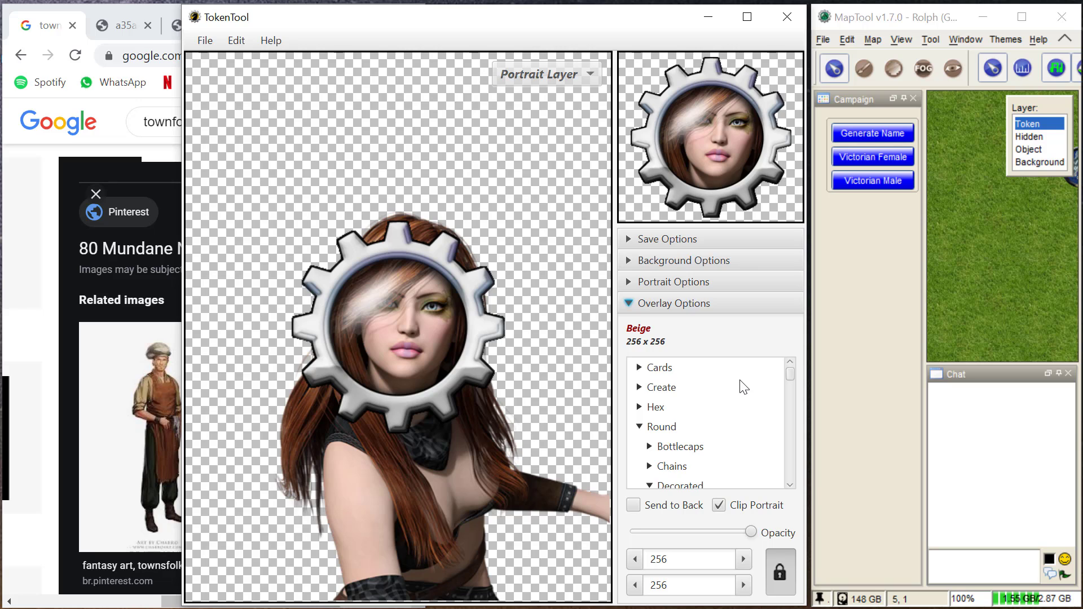
pyautogui.scroll(-6, 743, 387)
pyautogui.scroll(5, 740, 390)
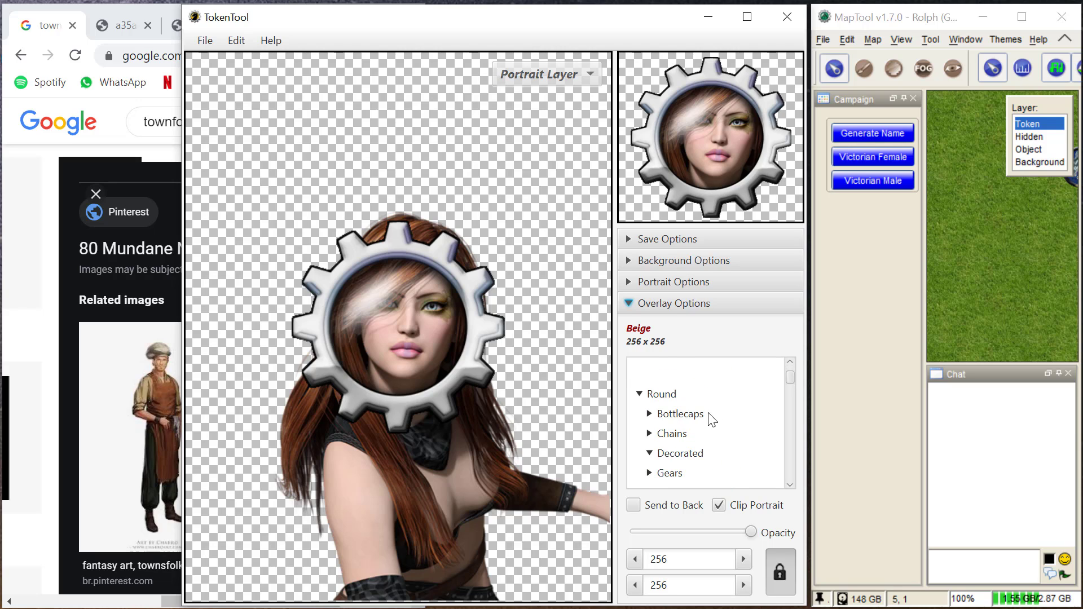
pyautogui.scroll(-1, 712, 421)
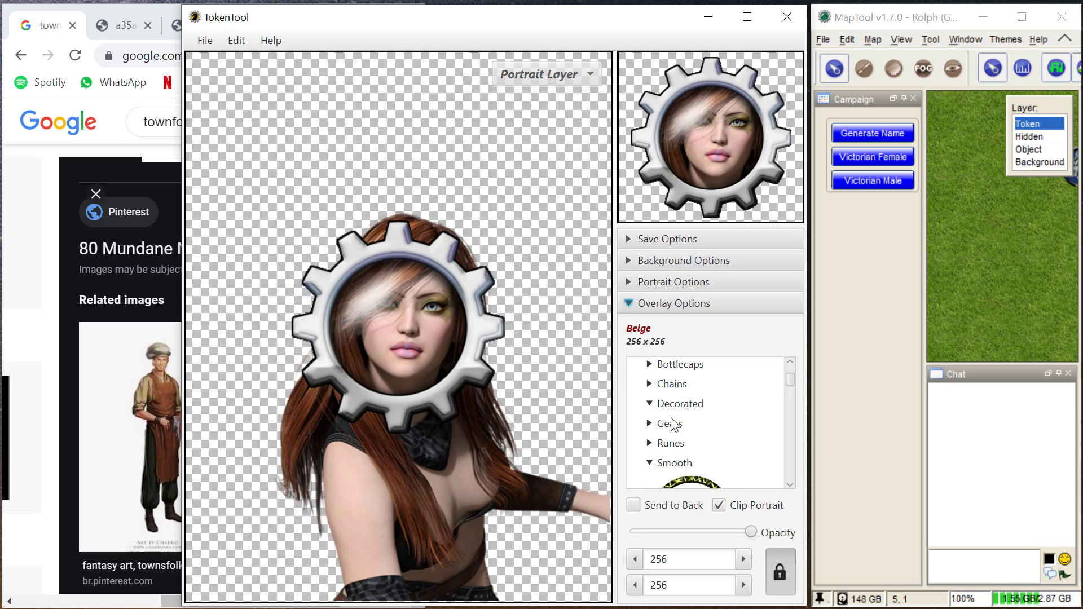
pyautogui.click(652, 404)
pyautogui.scroll(-2, 723, 432)
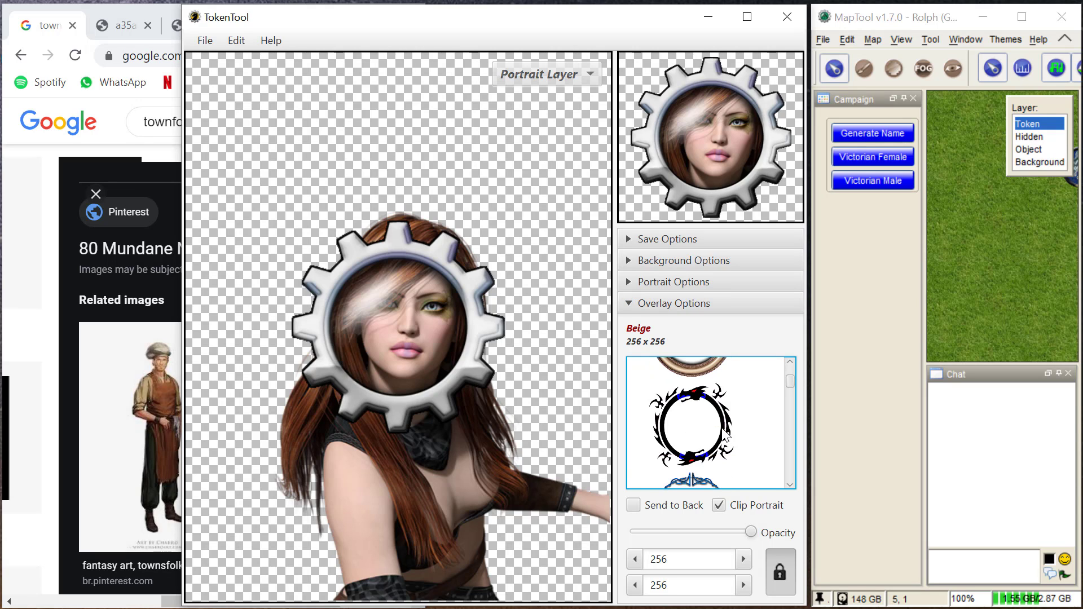
pyautogui.click(668, 428)
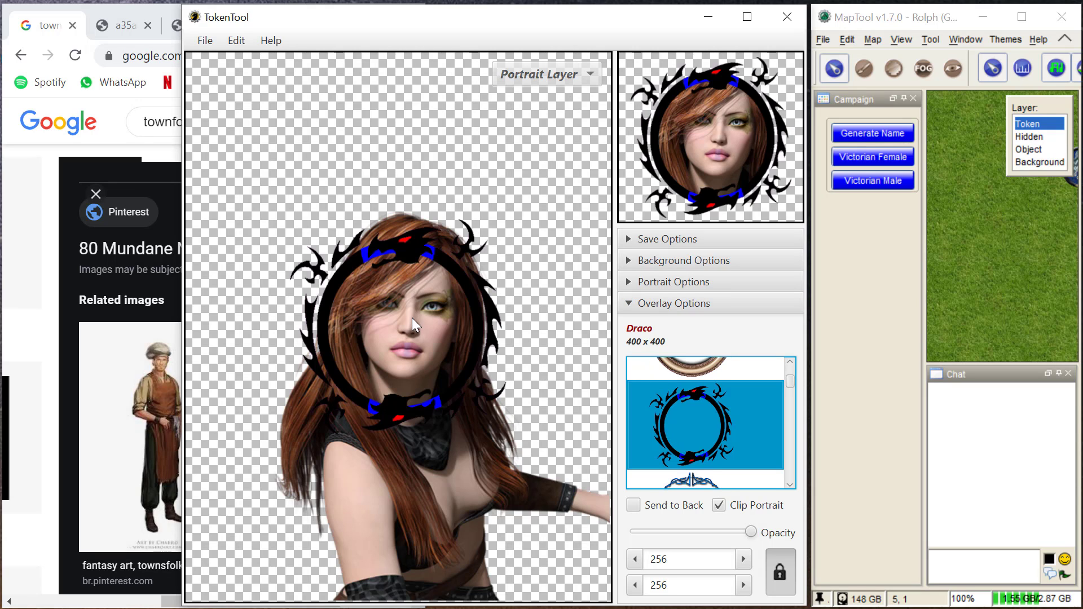
pyautogui.moveTo(719, 130); pyautogui.dragTo(694, 112)
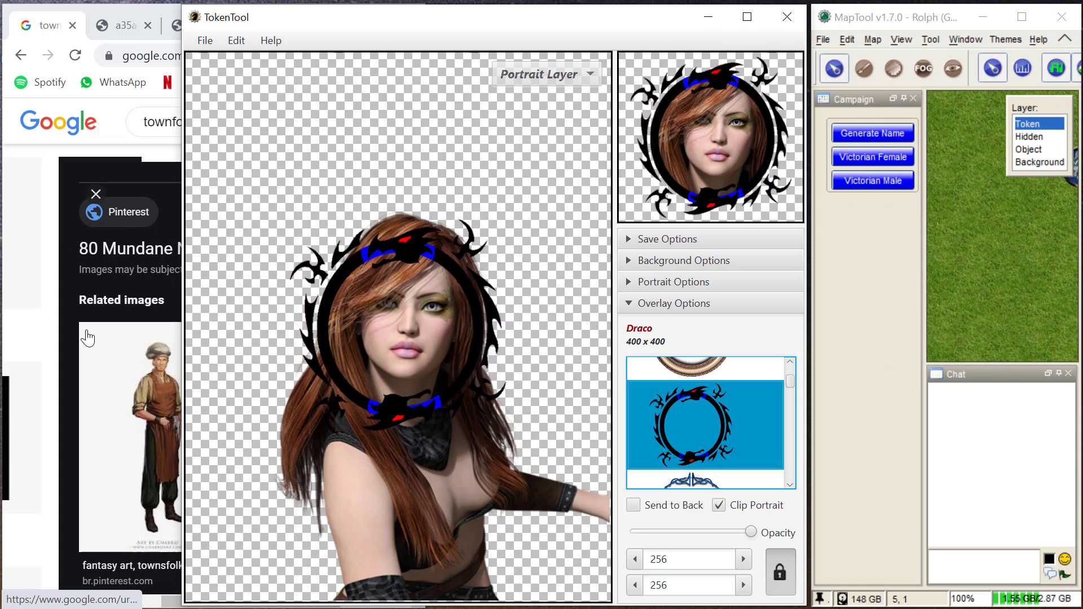
# - Switch to the browser and open the related image of the man in a cap and brown apron in a new tab
pyautogui.click(70, 367)
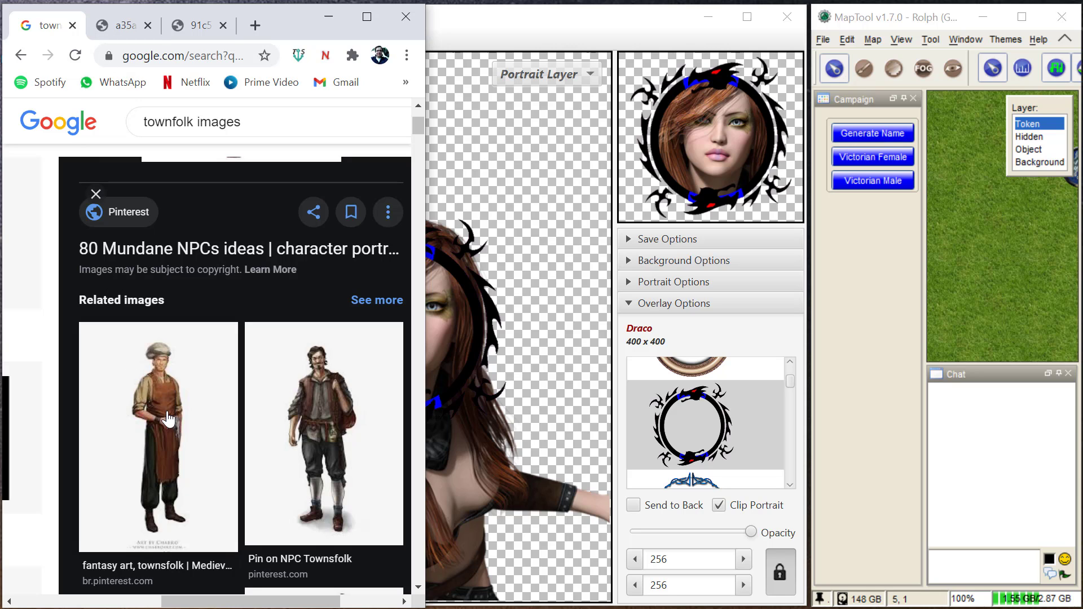
pyautogui.scroll(-5, 167, 406)
pyautogui.scroll(5, 108, 471)
pyautogui.moveTo(425, 158); pyautogui.dragTo(597, 151)
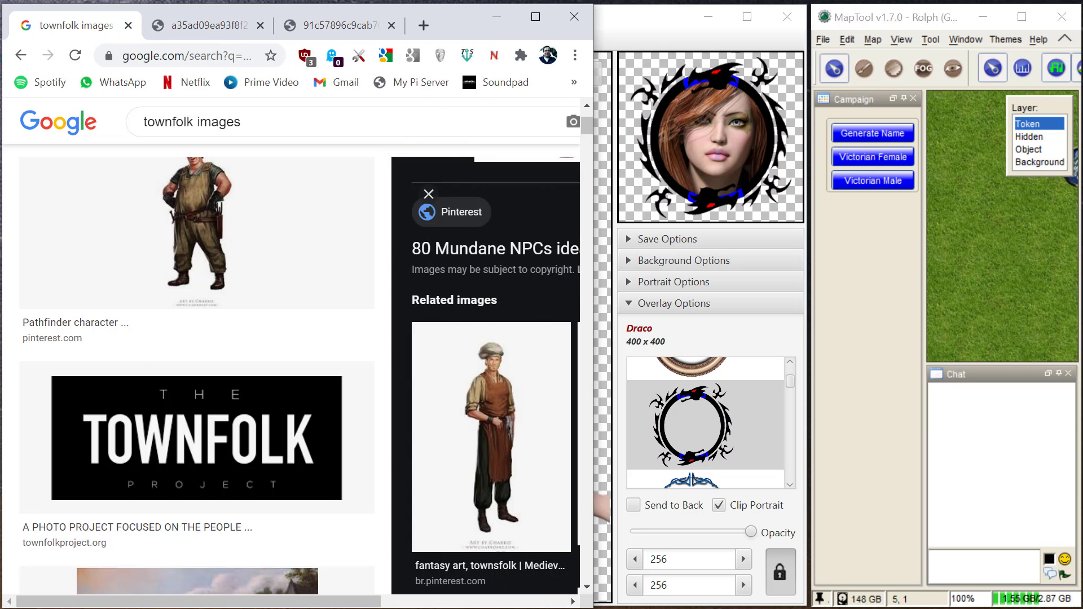
pyautogui.click(203, 23)
pyautogui.click(322, 31)
pyautogui.click(79, 25)
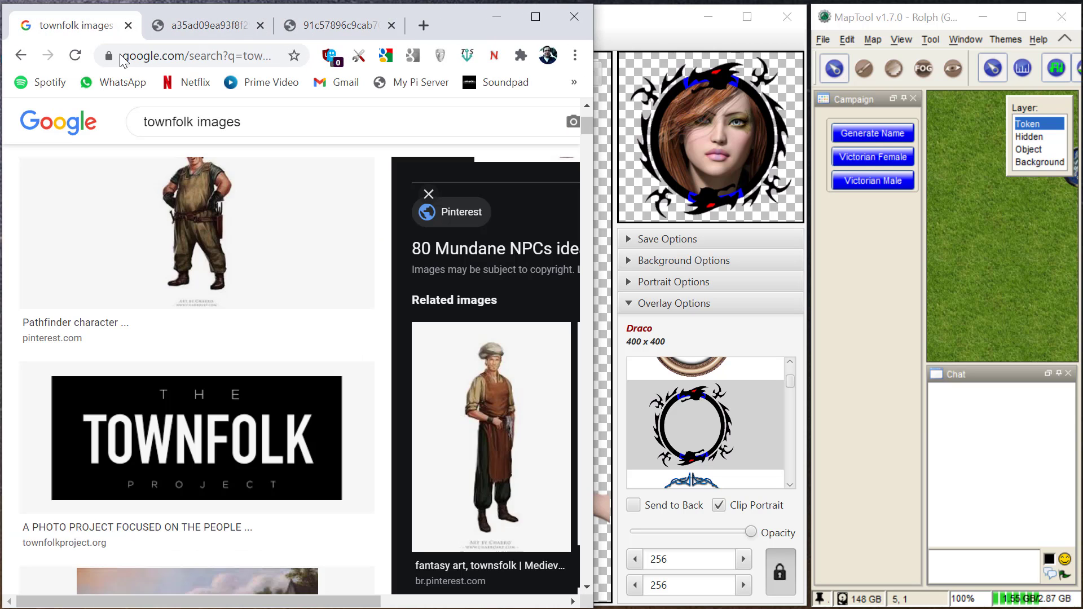
pyautogui.rightClick(491, 420)
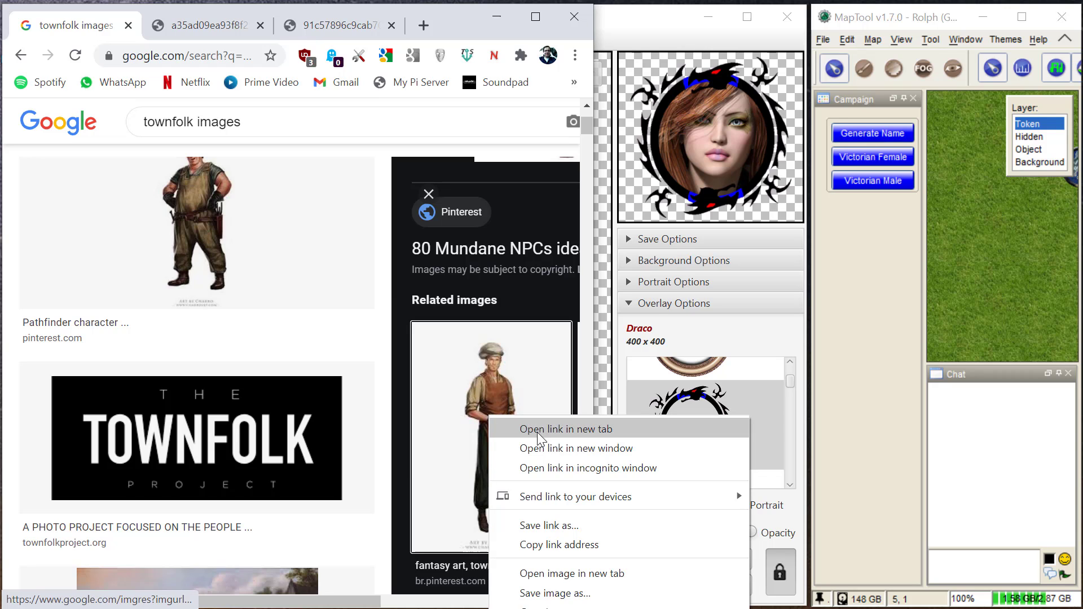
pyautogui.click(564, 573)
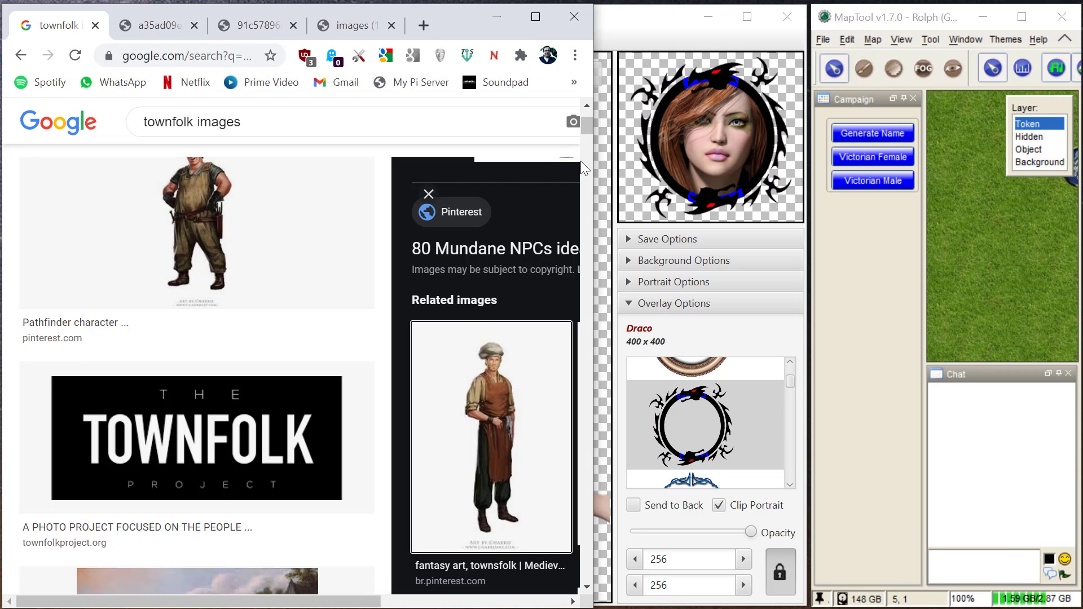
# - Load the browser image of the man in overalls into TokenTool and position his head inside the Draco ring
pyautogui.moveTo(593, 167); pyautogui.dragTo(475, 166)
pyautogui.click(120, 26)
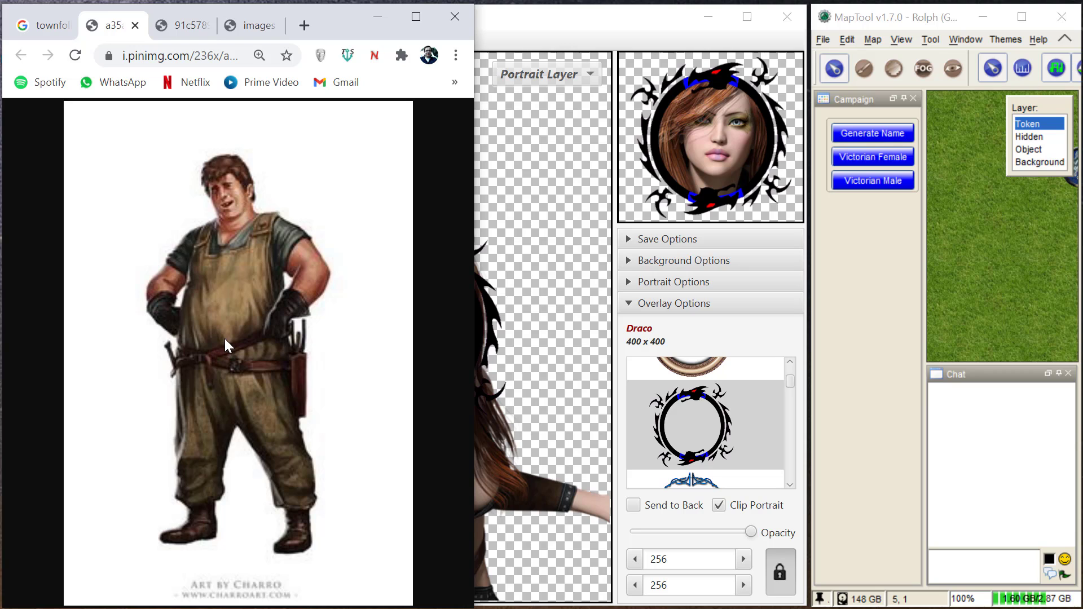
pyautogui.moveTo(224, 313); pyautogui.dragTo(520, 357)
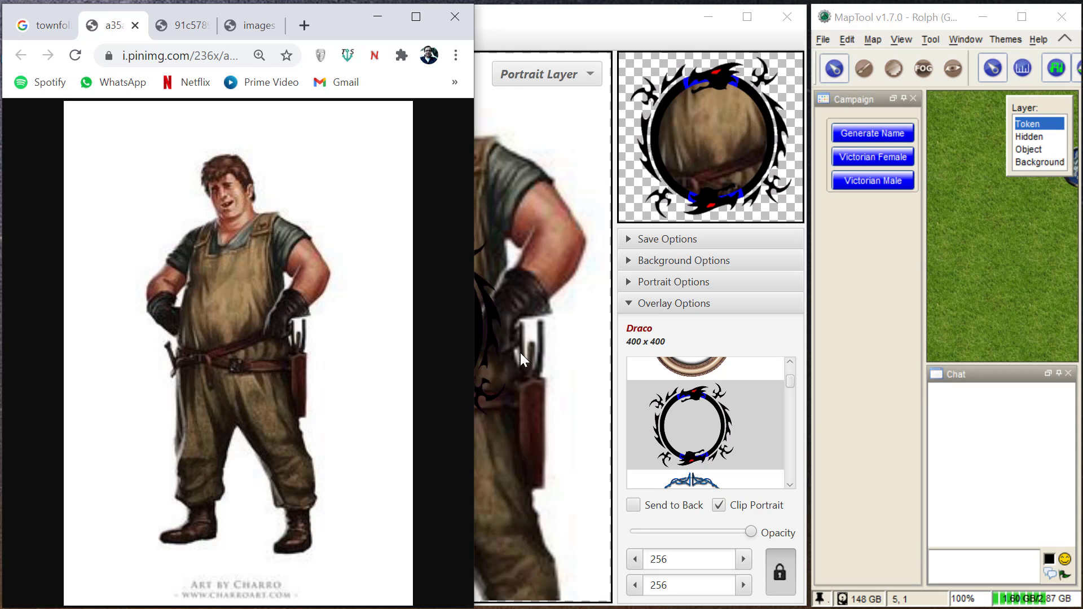
pyautogui.moveTo(460, 188); pyautogui.dragTo(448, 417)
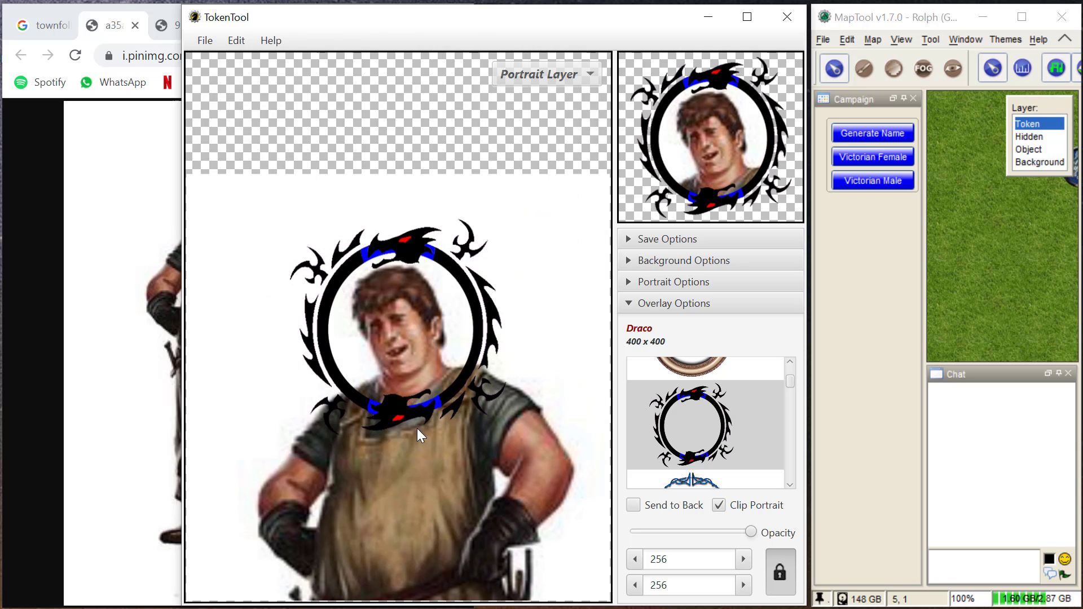
# - Place the overalls man's token and portrait on the MapTool grass map, and separate and restack the two to check both
pyautogui.moveTo(679, 140); pyautogui.dragTo(997, 225)
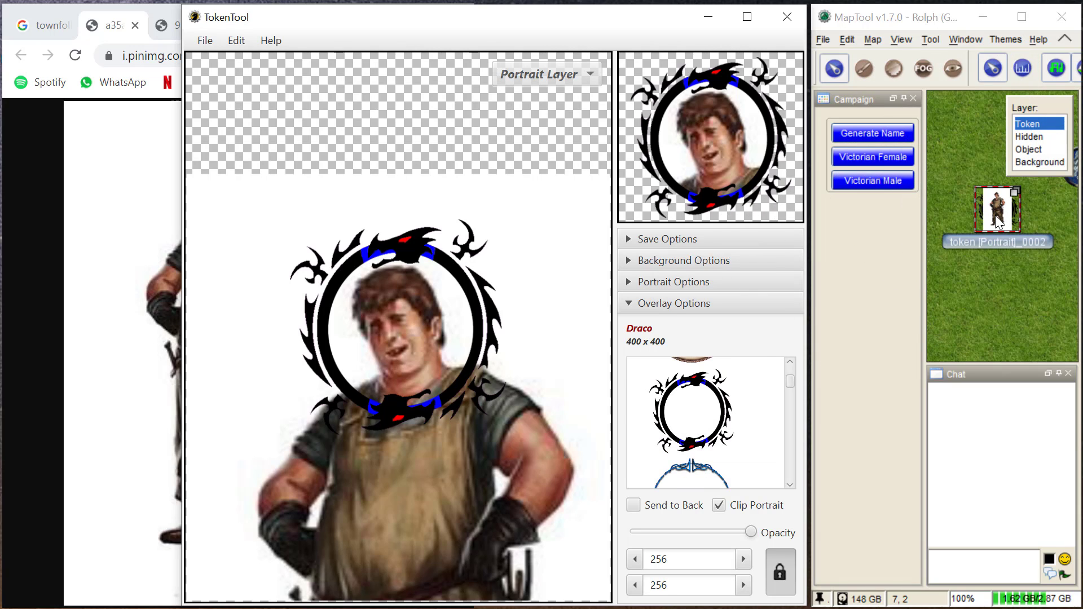
pyautogui.click(999, 266)
pyautogui.moveTo(999, 191); pyautogui.dragTo(998, 195)
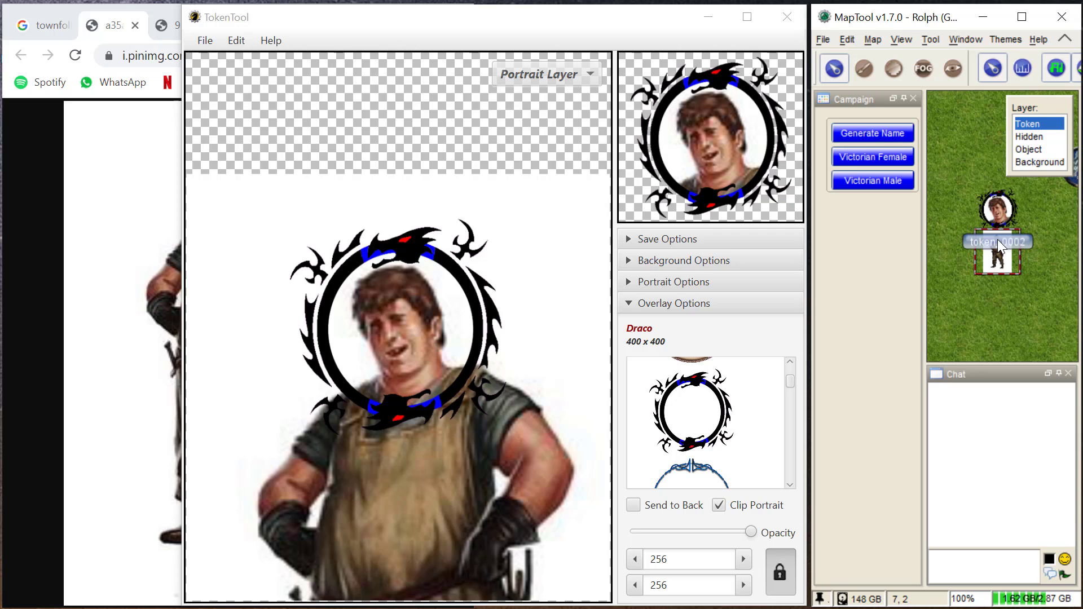
pyautogui.moveTo(997, 261); pyautogui.dragTo(997, 210)
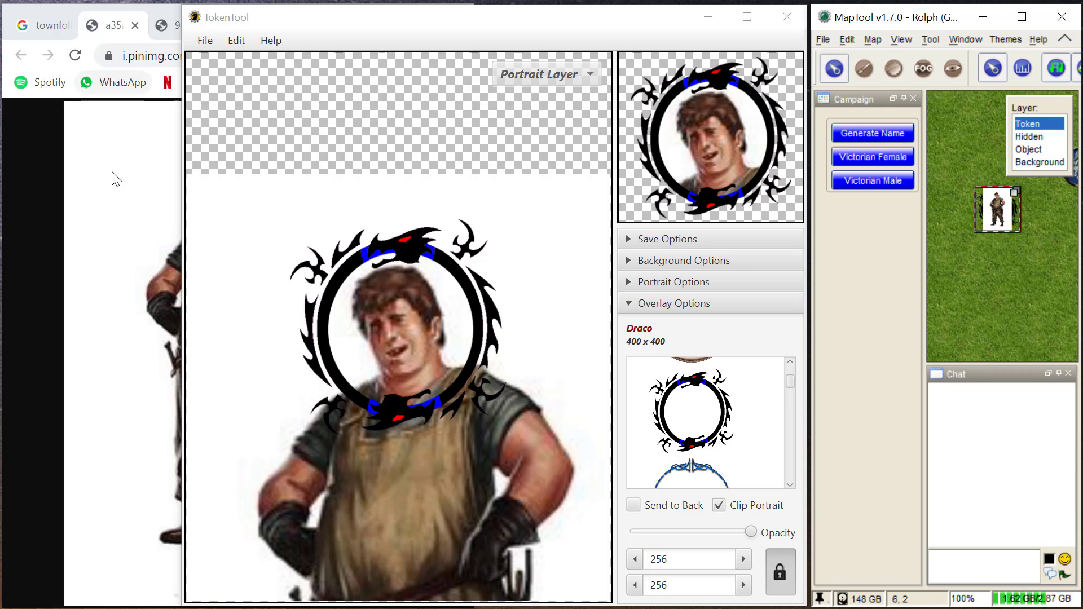
# - Load the browser image of the bespectacled man holding a book into TokenTool and move his head inside the ring
pyautogui.click(45, 236)
pyautogui.click(183, 25)
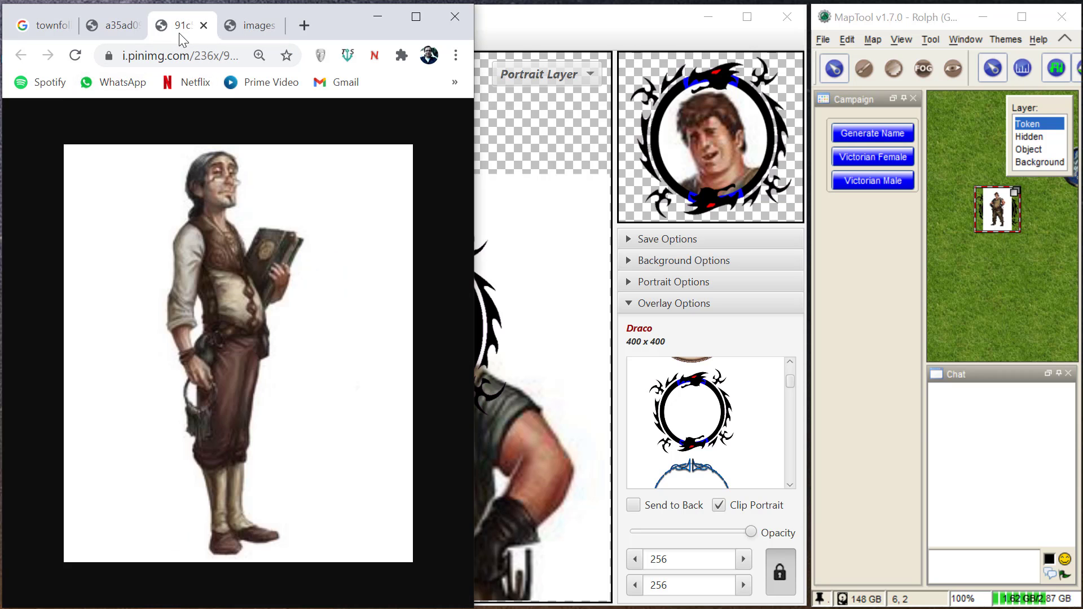
pyautogui.moveTo(181, 292); pyautogui.dragTo(496, 350)
pyautogui.moveTo(442, 269); pyautogui.dragTo(462, 571)
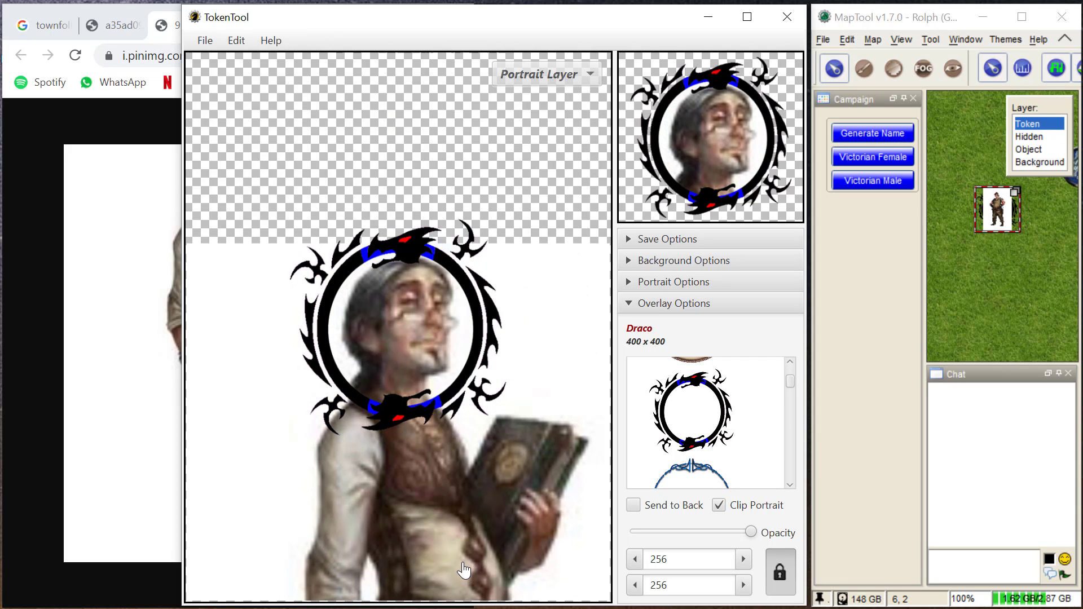
# - Resize and nudge the bespectacled man's portrait to fit his head in the ring, and place his token below the first one on the map
pyautogui.scroll(-3, 451, 517)
pyautogui.scroll(3, 452, 517)
pyautogui.scroll(-3, 452, 518)
pyautogui.scroll(2, 451, 518)
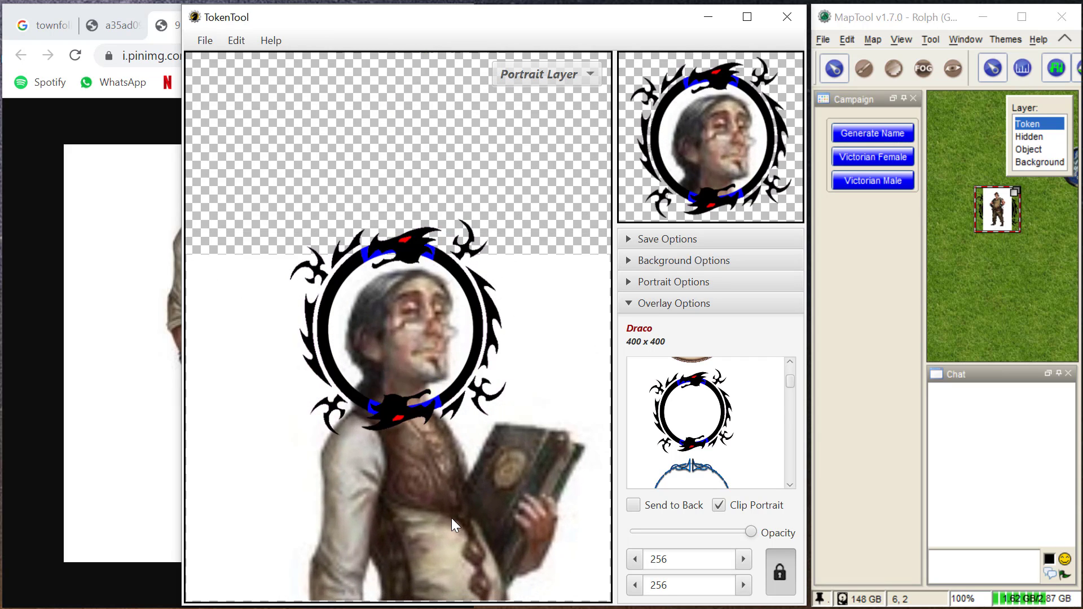
pyautogui.scroll(4, 451, 518)
pyautogui.scroll(-4, 452, 518)
pyautogui.scroll(6, 452, 518)
pyautogui.scroll(-6, 452, 518)
pyautogui.scroll(4, 454, 518)
pyautogui.scroll(-3, 453, 518)
pyautogui.scroll(1, 454, 518)
pyautogui.scroll(-2, 455, 519)
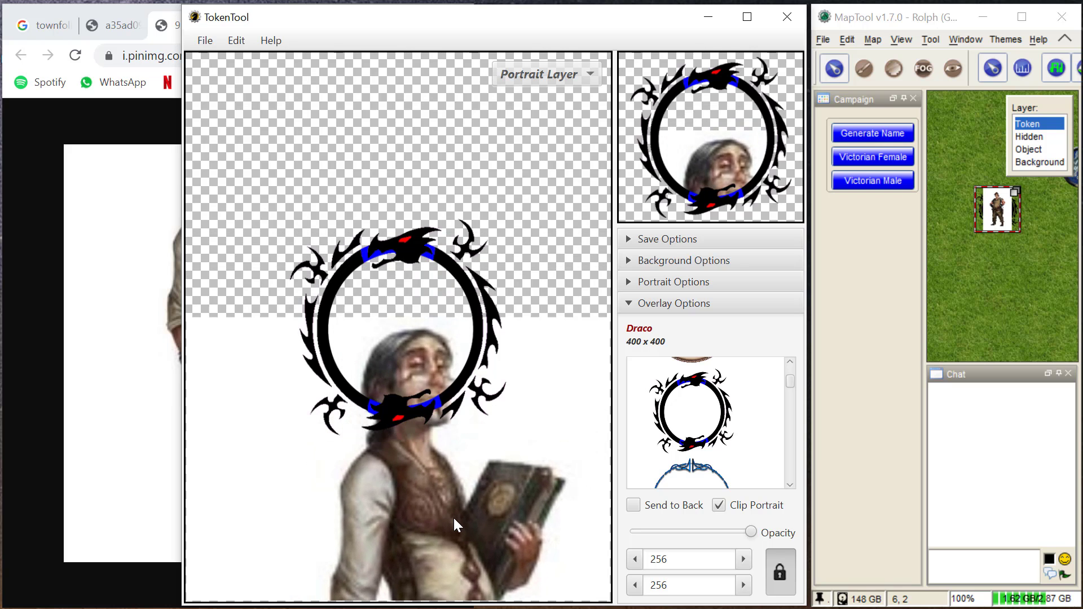
pyautogui.scroll(2, 454, 519)
pyautogui.scroll(1, 454, 519)
pyautogui.scroll(-1, 454, 517)
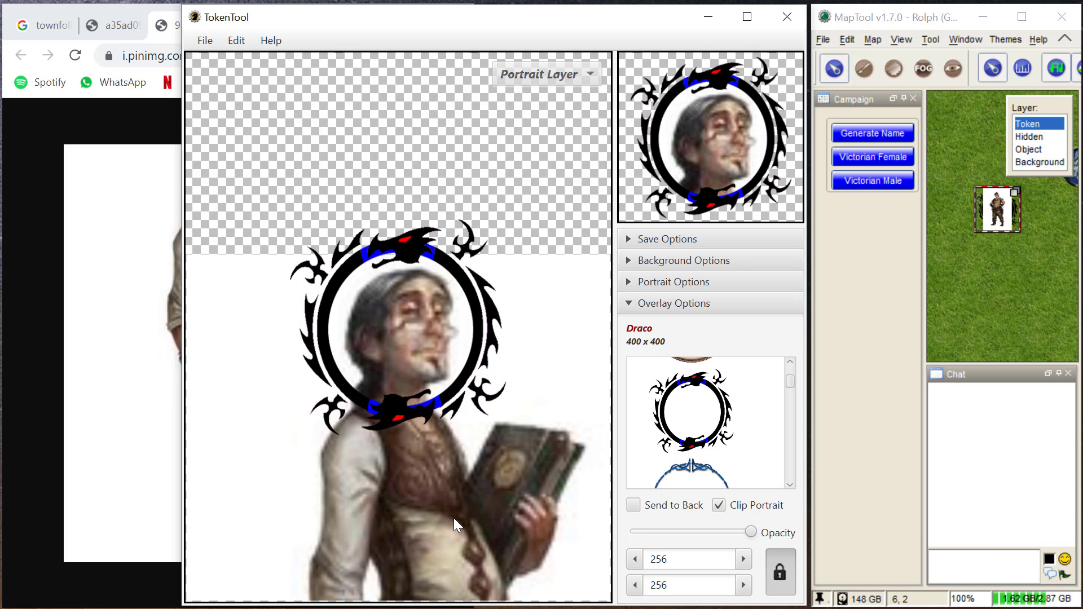
pyautogui.moveTo(439, 491); pyautogui.dragTo(436, 489)
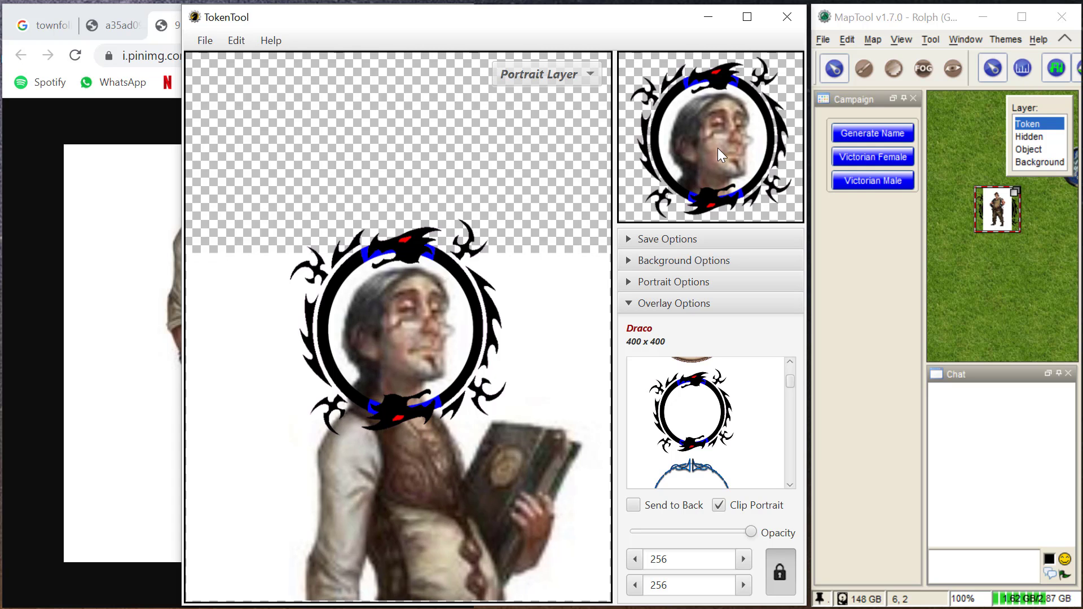
pyautogui.moveTo(718, 147); pyautogui.dragTo(1001, 261)
# - Load the image of the man in a cap and apron, frame his head in the ring, and place his token below the second one
pyautogui.click(46, 210)
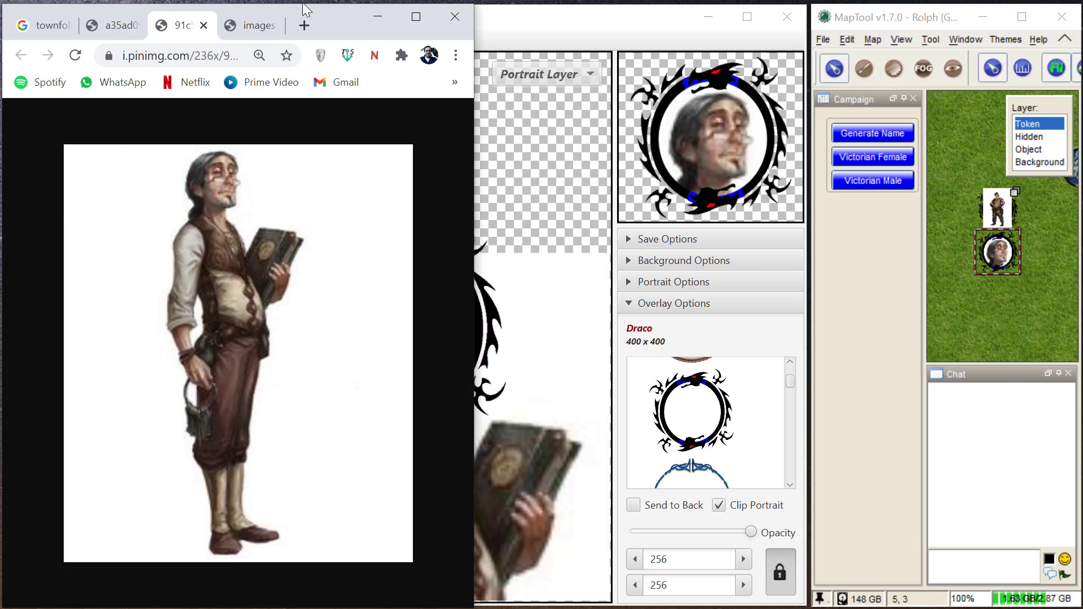
pyautogui.click(248, 24)
pyautogui.moveTo(226, 330); pyautogui.dragTo(530, 329)
pyautogui.click(530, 261)
pyautogui.moveTo(444, 174); pyautogui.dragTo(416, 374)
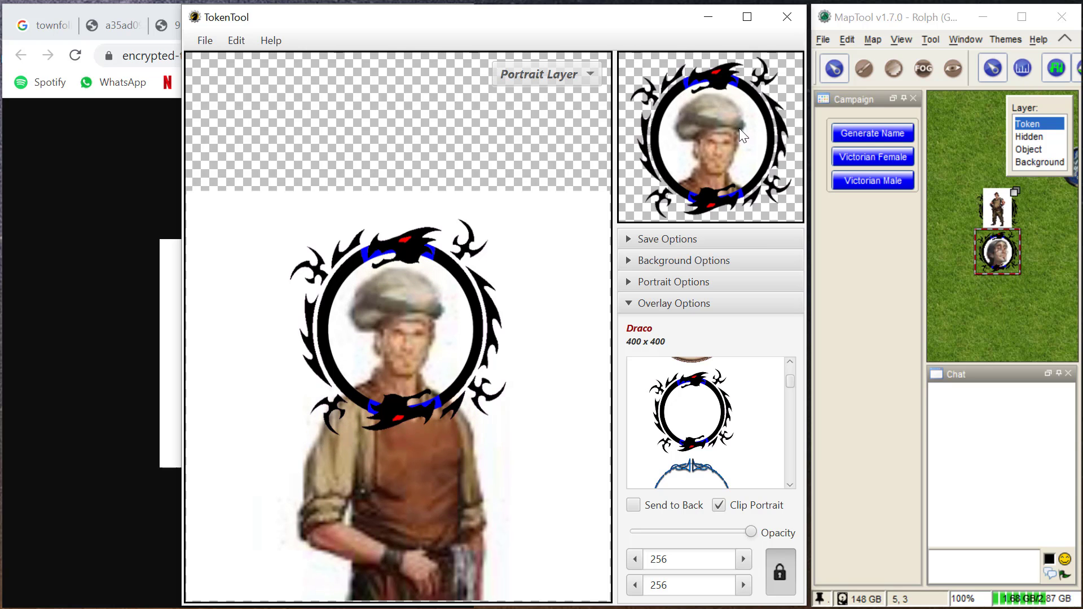
pyautogui.moveTo(739, 127); pyautogui.dragTo(995, 303)
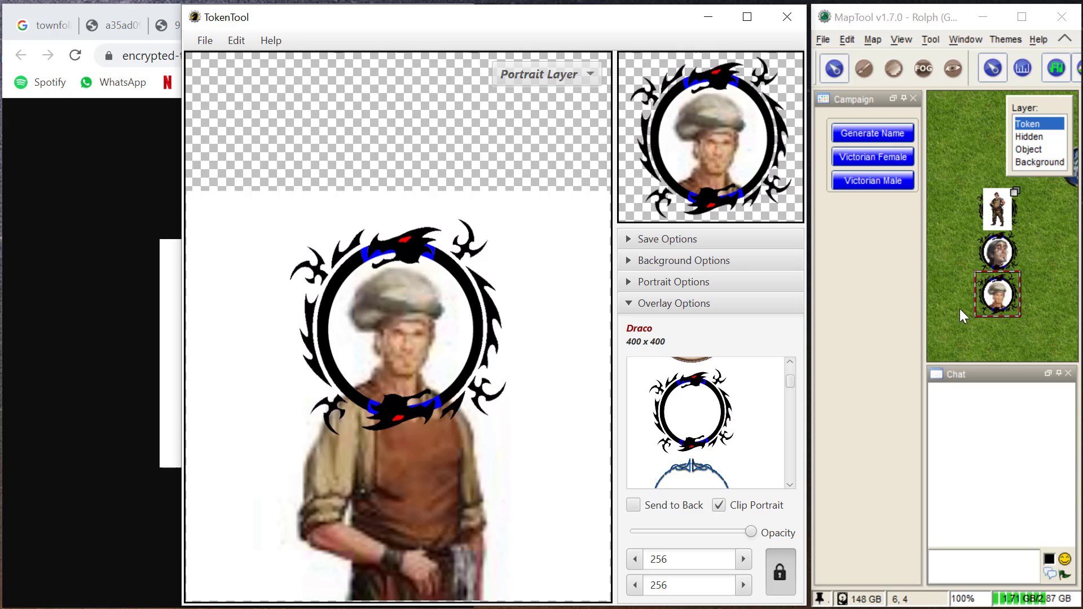
pyautogui.moveTo(984, 296)
pyautogui.mouseDown()
pyautogui.moveTo(1026, 296)
pyautogui.moveTo(991, 294)
pyautogui.mouseUp()
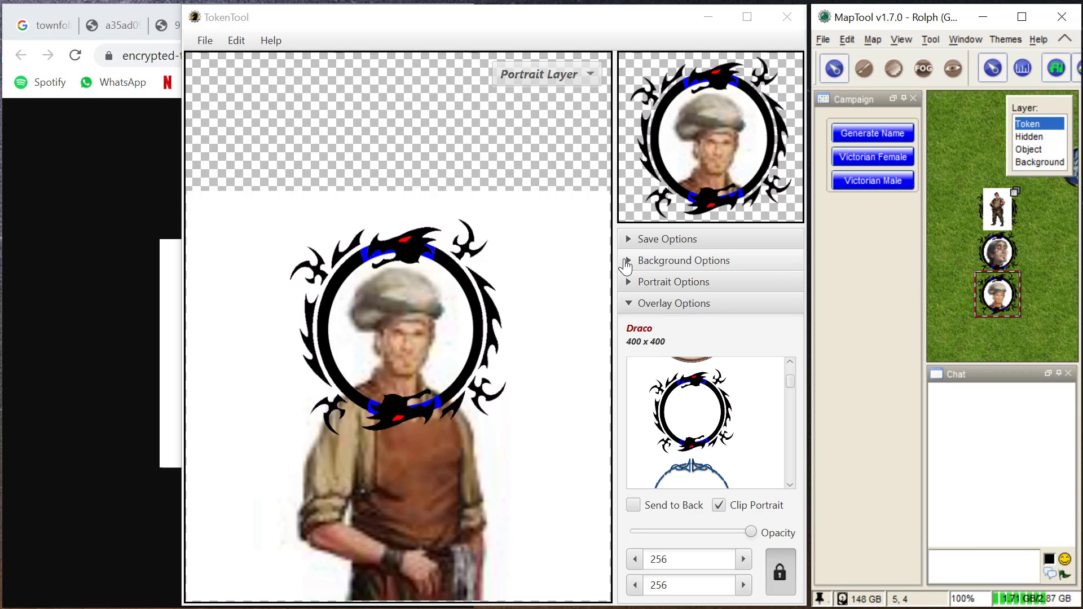
# - Show the token and portrait save options, and place the bespectacled man's token with its portrait below the first one on the map
pyautogui.click(629, 240)
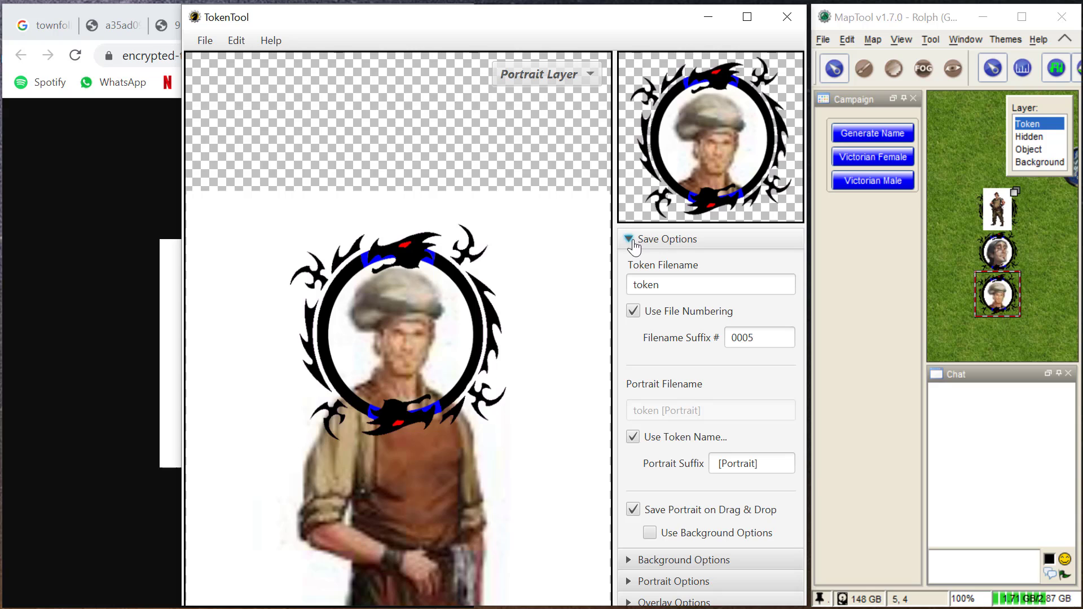
pyautogui.click(630, 240)
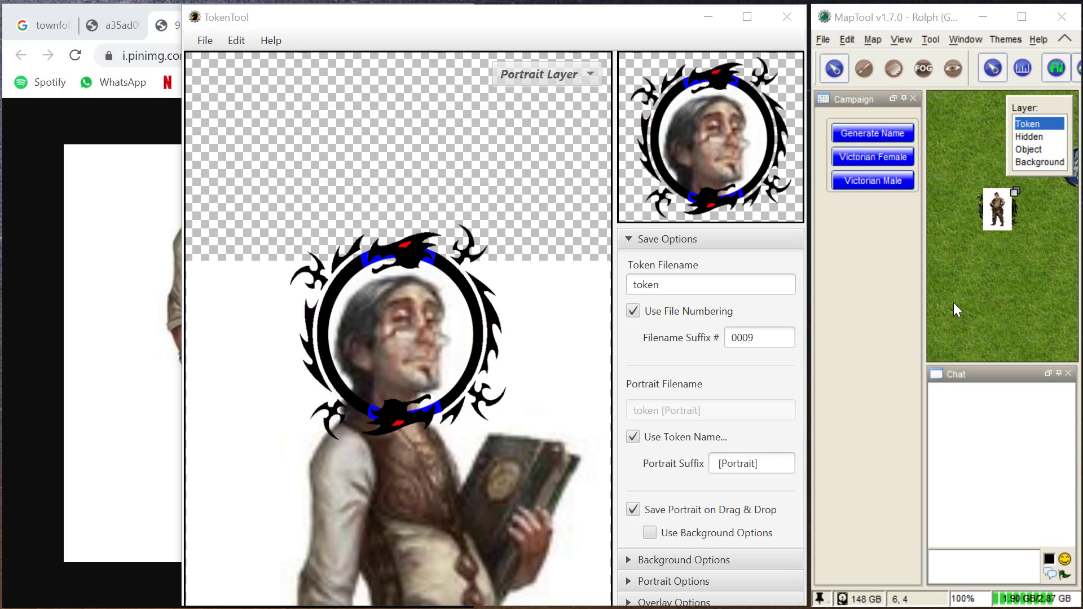
pyautogui.click(30, 185)
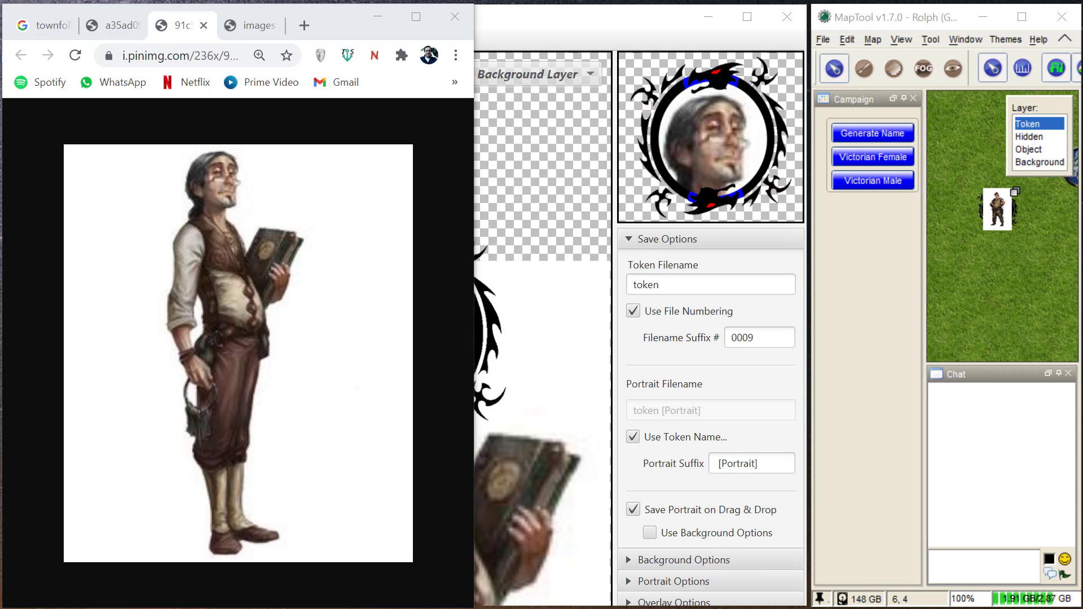
pyautogui.moveTo(1075, 375); pyautogui.dragTo(552, 340)
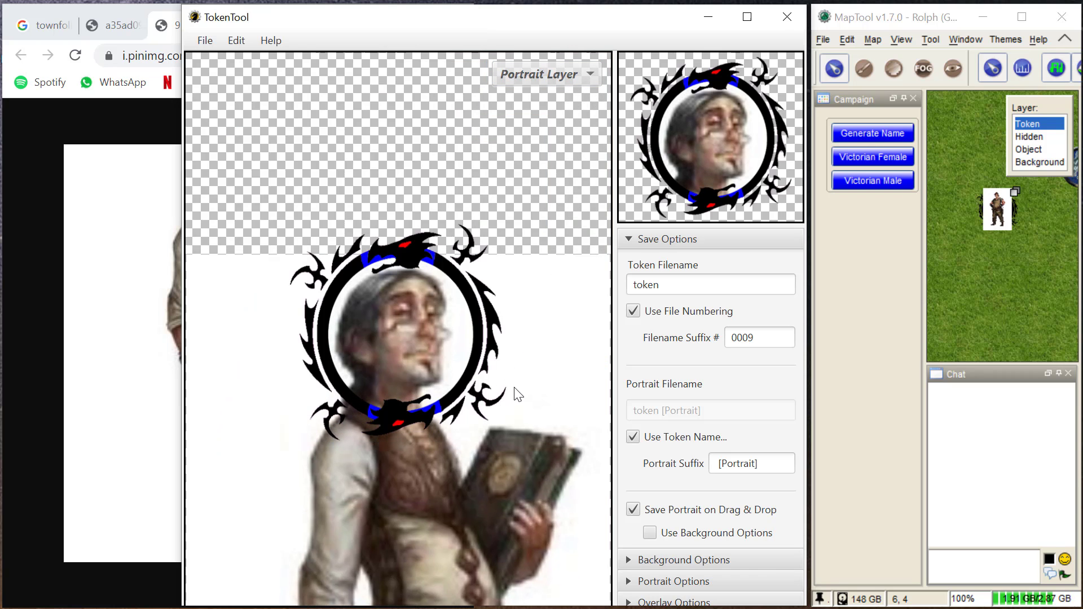
pyautogui.moveTo(756, 131); pyautogui.dragTo(1007, 272)
# - Load the image of the man in a cap and apron, frame his head in the ring, and place his token with portrait below the second one
pyautogui.click(77, 185)
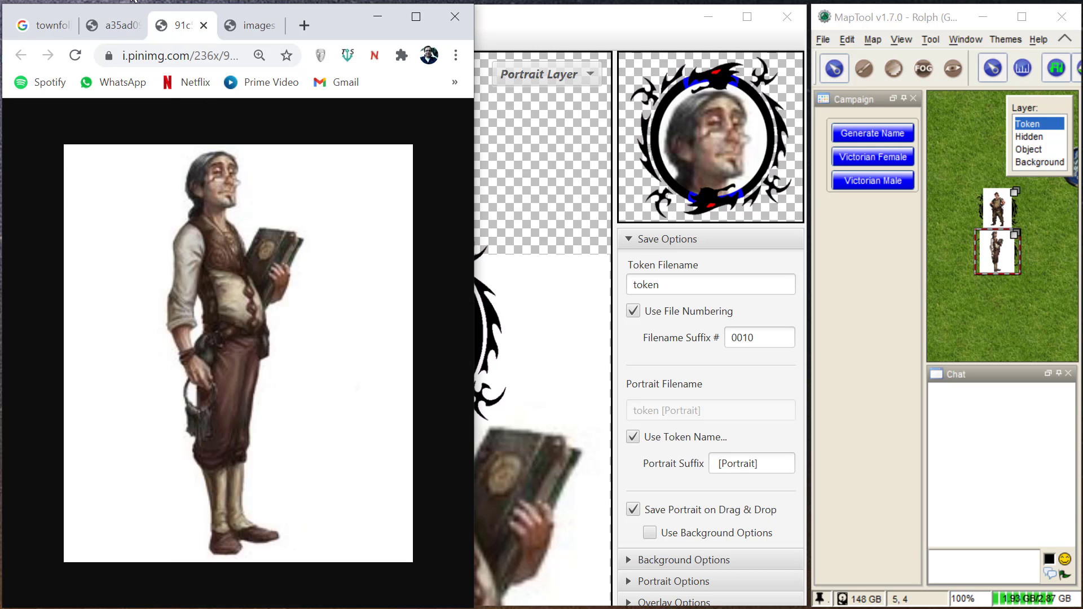
pyautogui.click(252, 24)
pyautogui.moveTo(252, 378); pyautogui.dragTo(533, 273)
pyautogui.click(537, 255)
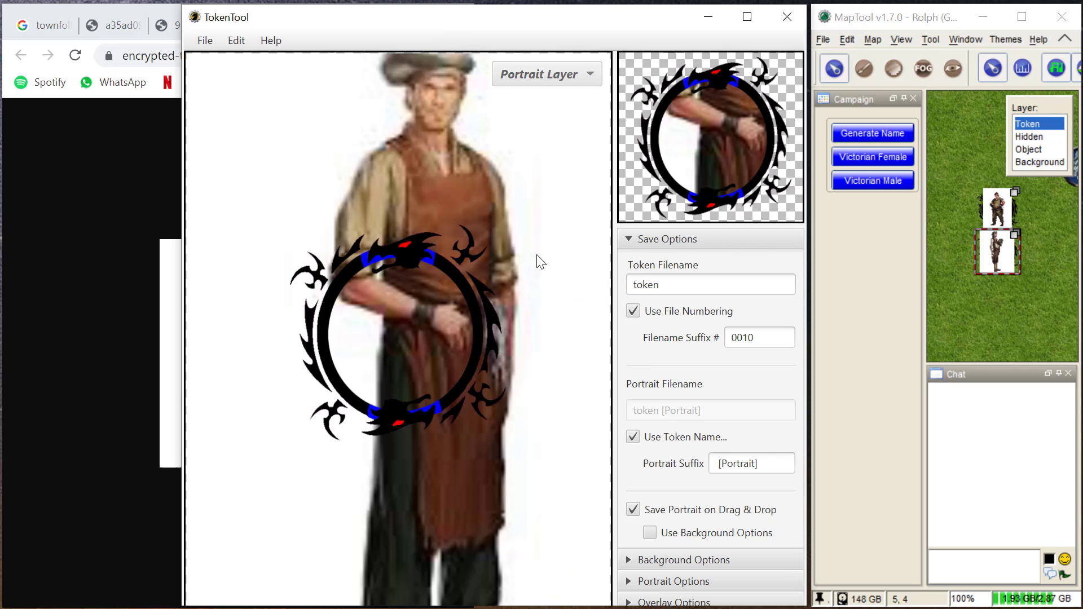
pyautogui.moveTo(528, 128); pyautogui.dragTo(491, 391)
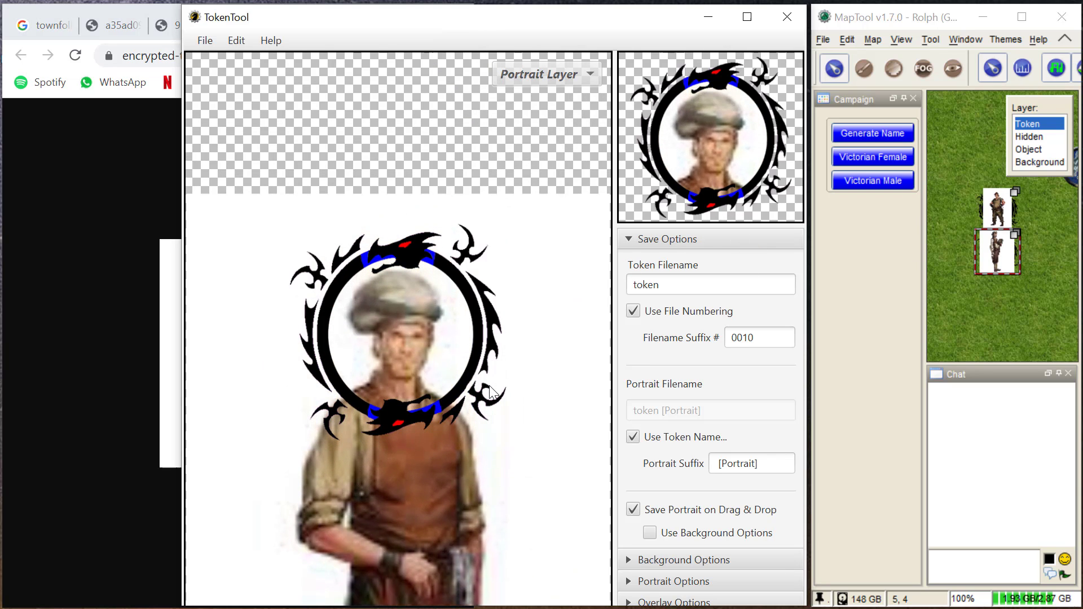
pyautogui.moveTo(702, 145); pyautogui.dragTo(1003, 305)
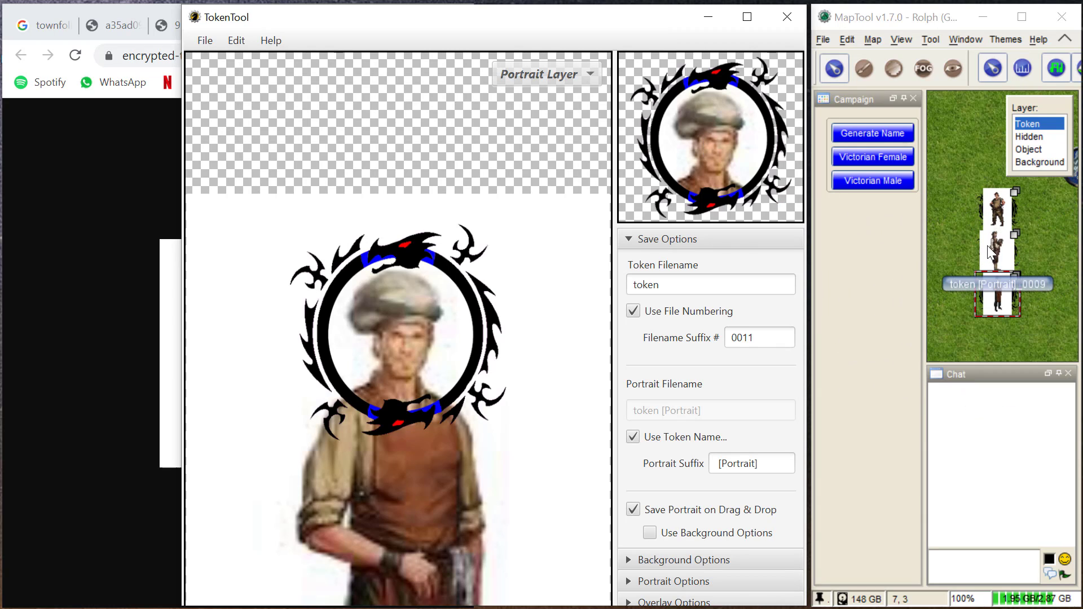
# - Select all three townfolk tokens with their portraits on the map and run the Victorian Male name macro on them
pyautogui.click(947, 198)
pyautogui.moveTo(946, 199); pyautogui.dragTo(1021, 306)
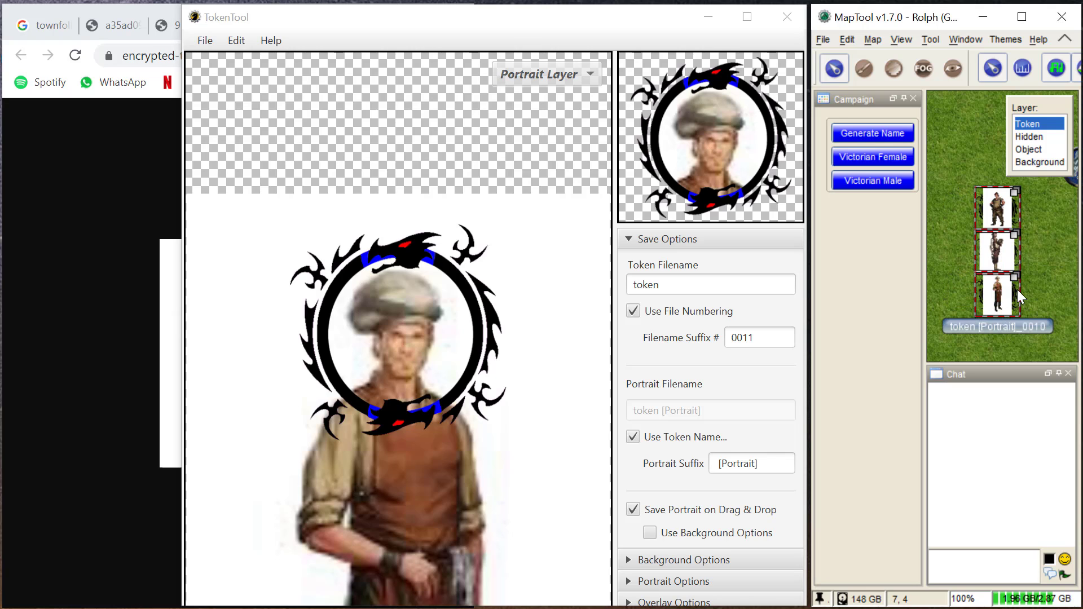
pyautogui.click(869, 182)
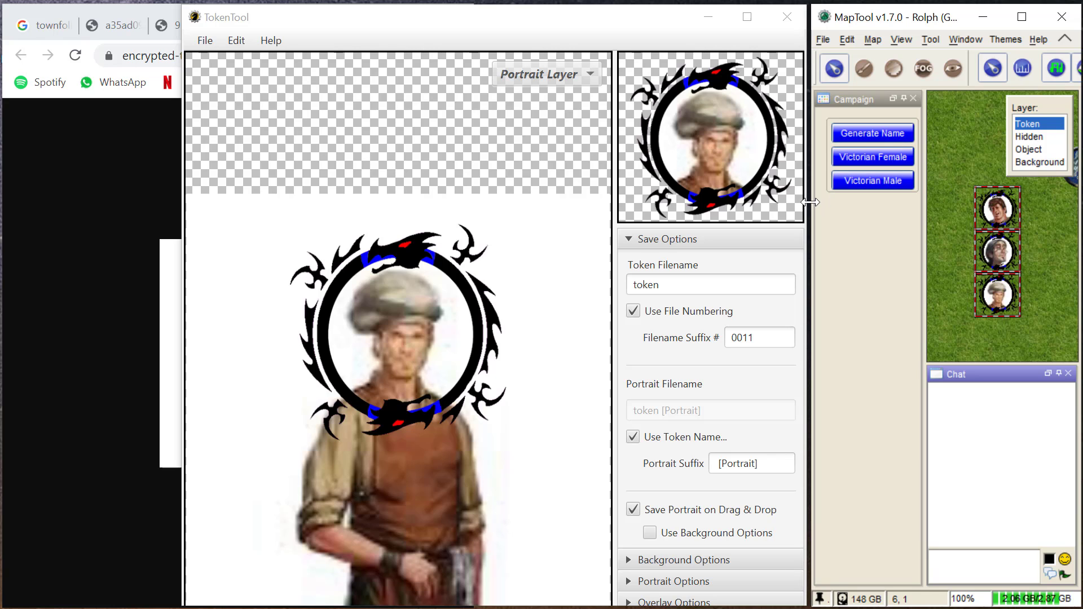
# - Widen the MapTool window to show more of the map, and preview the portraits and names of the three deselected tokens
pyautogui.moveTo(811, 203); pyautogui.dragTo(161, 200)
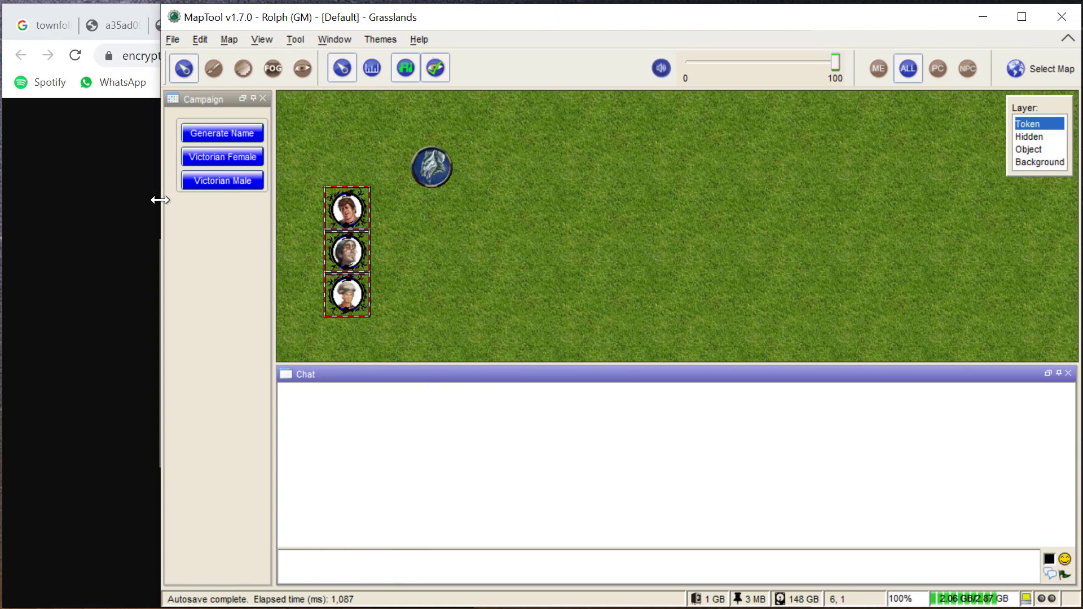
pyautogui.click(296, 193)
pyautogui.moveTo(350, 203)
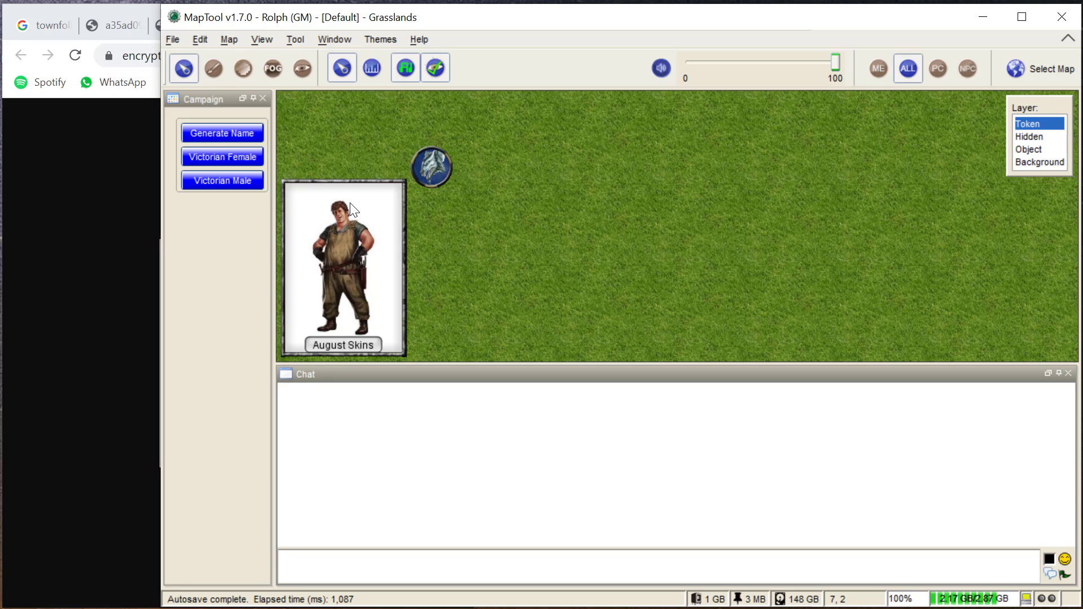
pyautogui.moveTo(483, 206); pyautogui.dragTo(847, 210)
pyautogui.moveTo(608, 213); pyautogui.dragTo(904, 209)
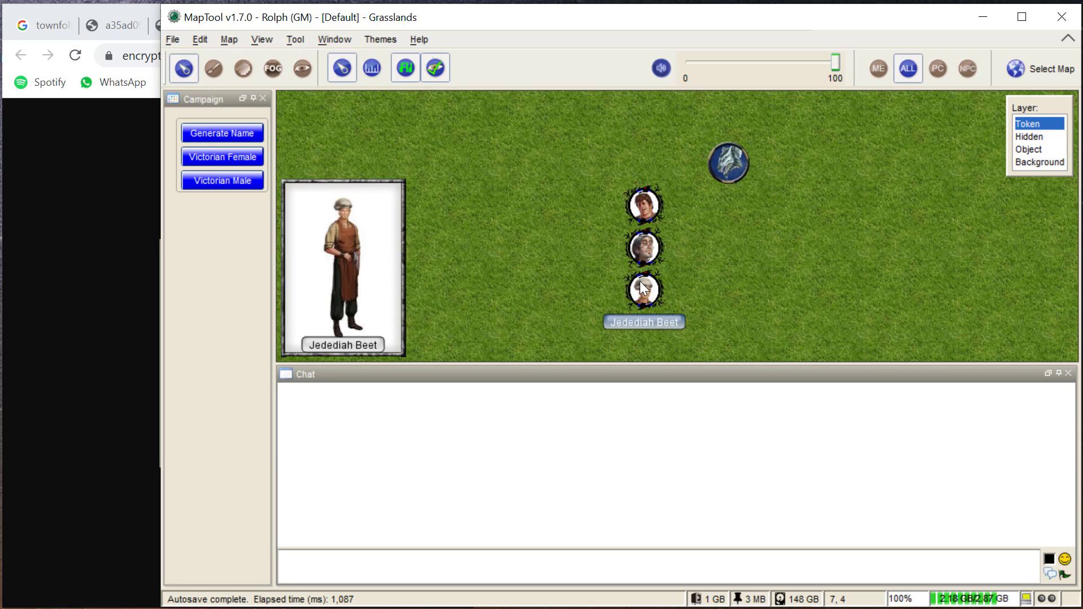
# - Inspect the overalls man's token image and portrait in his token settings, and close them without changes
pyautogui.doubleClick(641, 204)
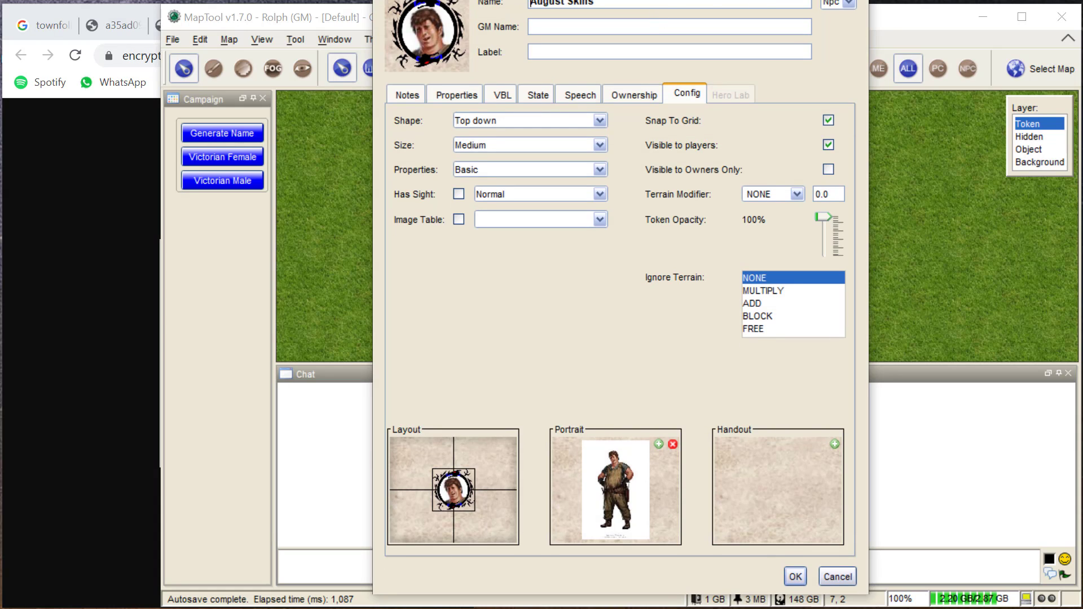
pyautogui.press('Escape')
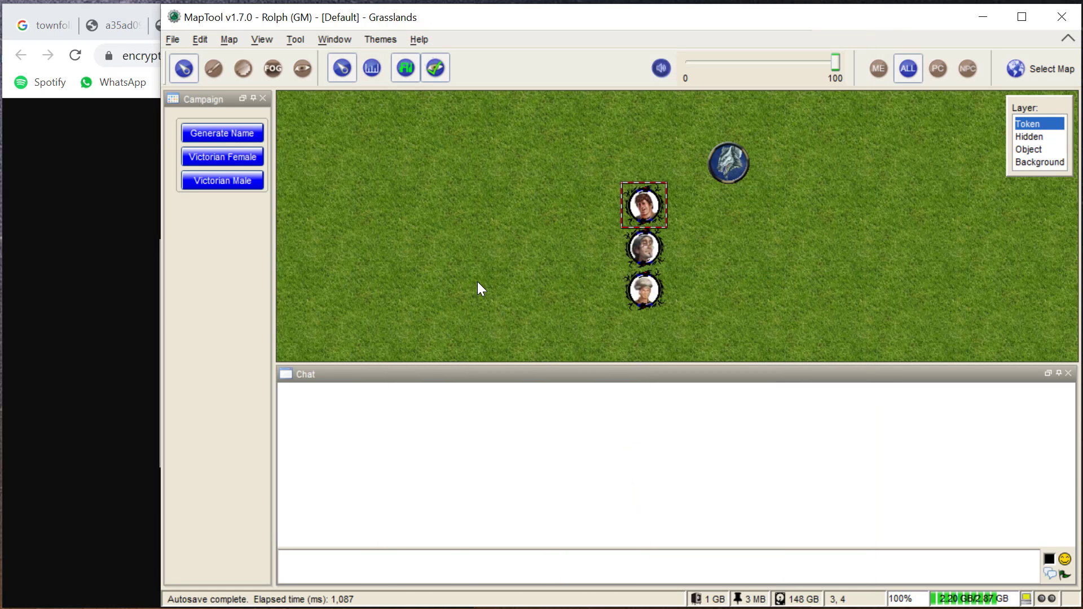